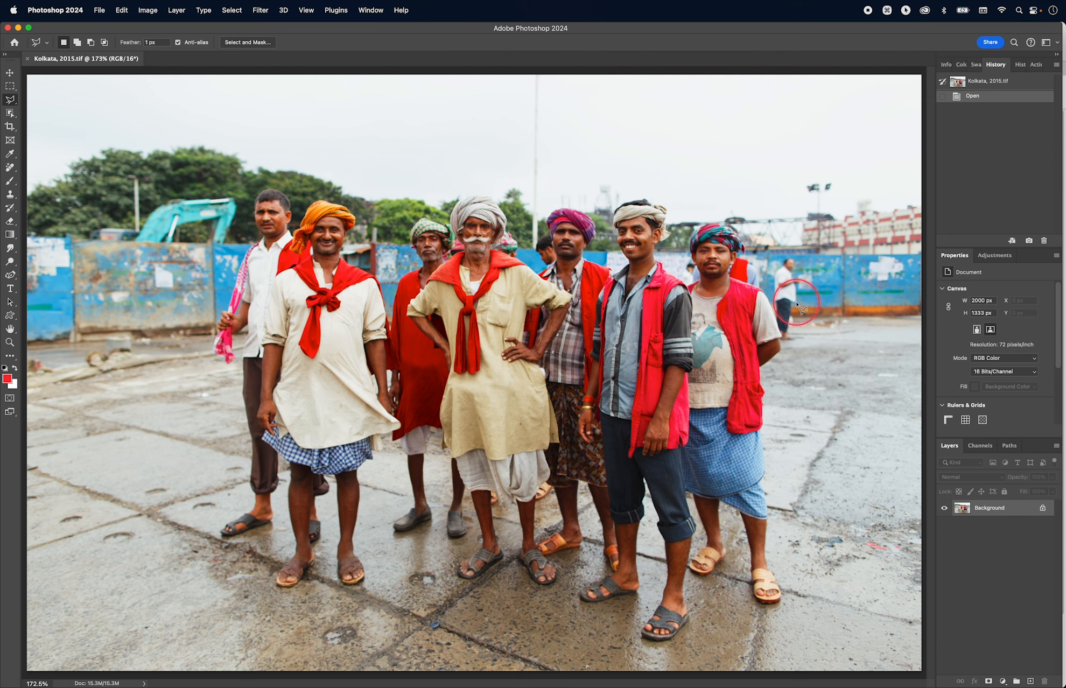
Display the Contextual Task Bar in the workspace.
click(774, 347)
click(369, 10)
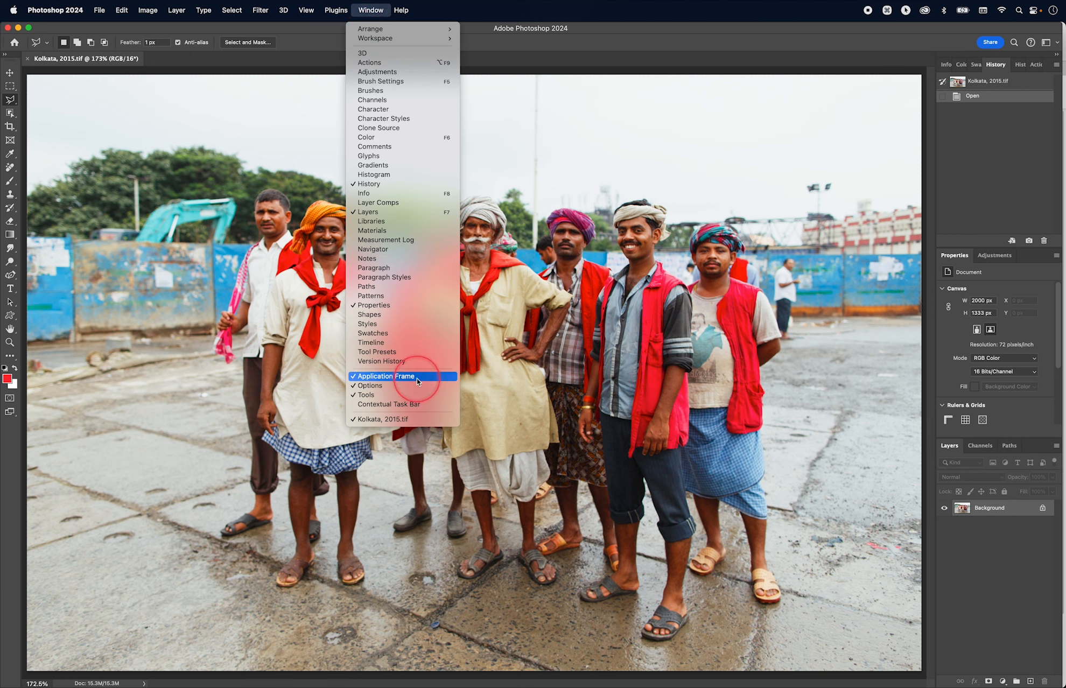
click(409, 405)
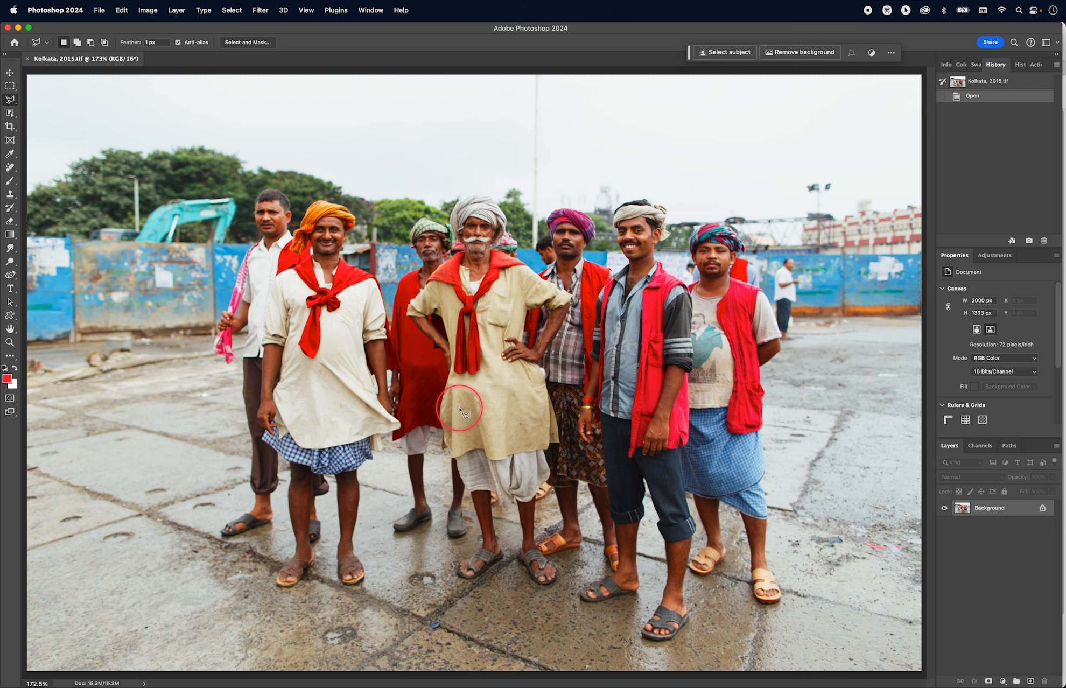
Select the man in white by the blue wall with a rectangular marquee about 101 by 203 px and remove him using Generative Fill without a prompt.
click(9, 87)
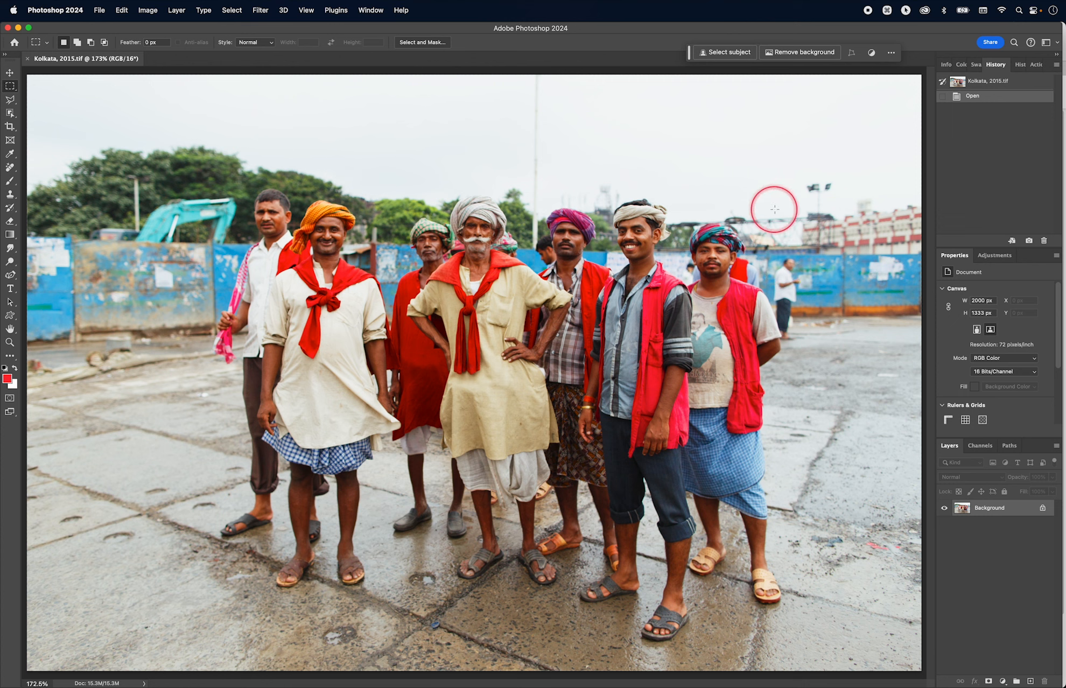
drag(771, 257, 772, 262)
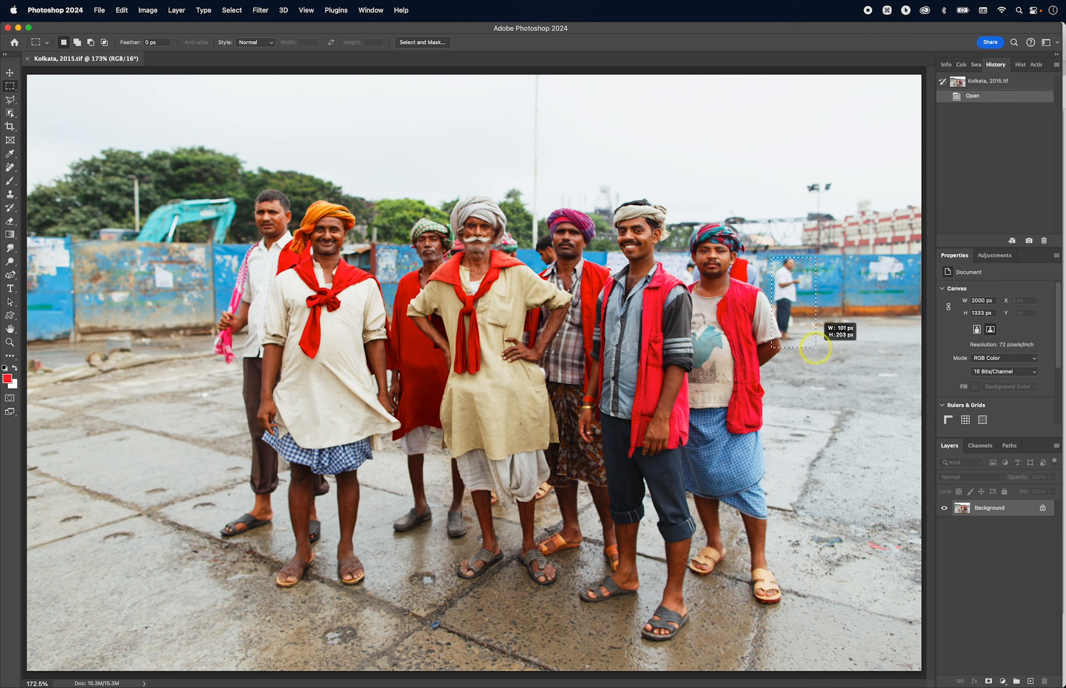
drag(815, 347, 806, 315)
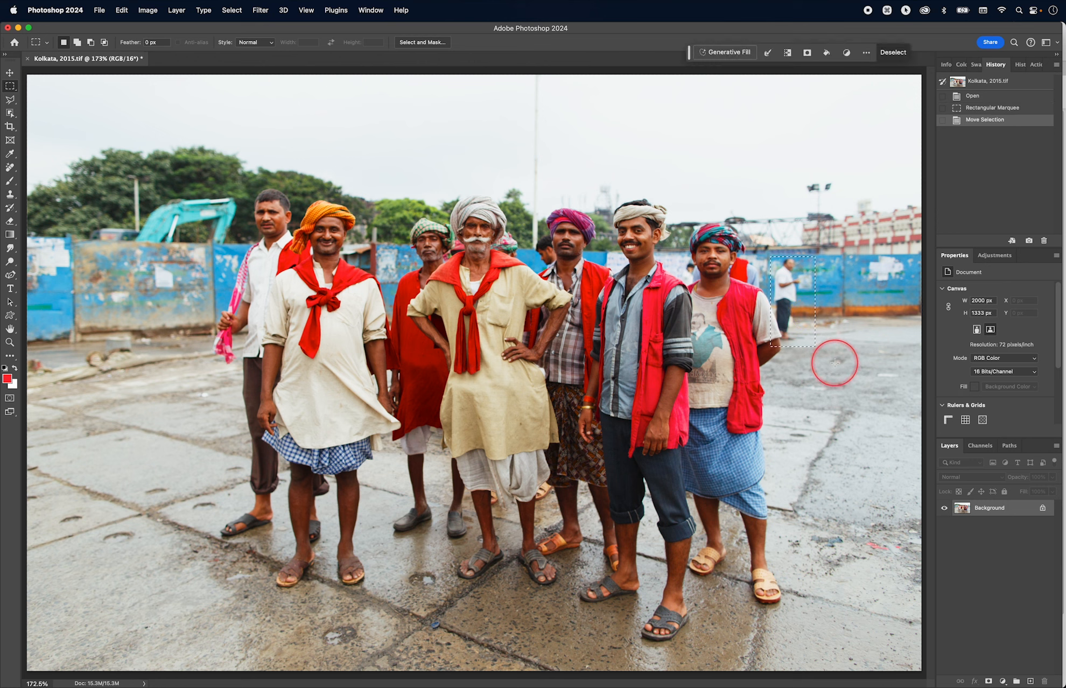
click(728, 51)
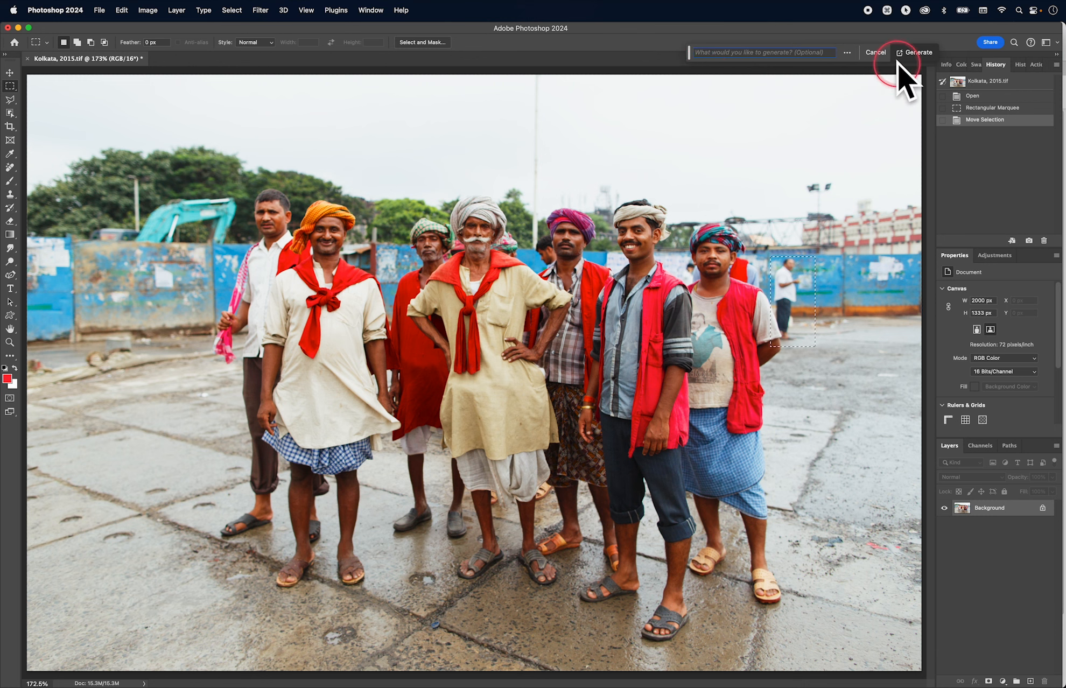
click(919, 52)
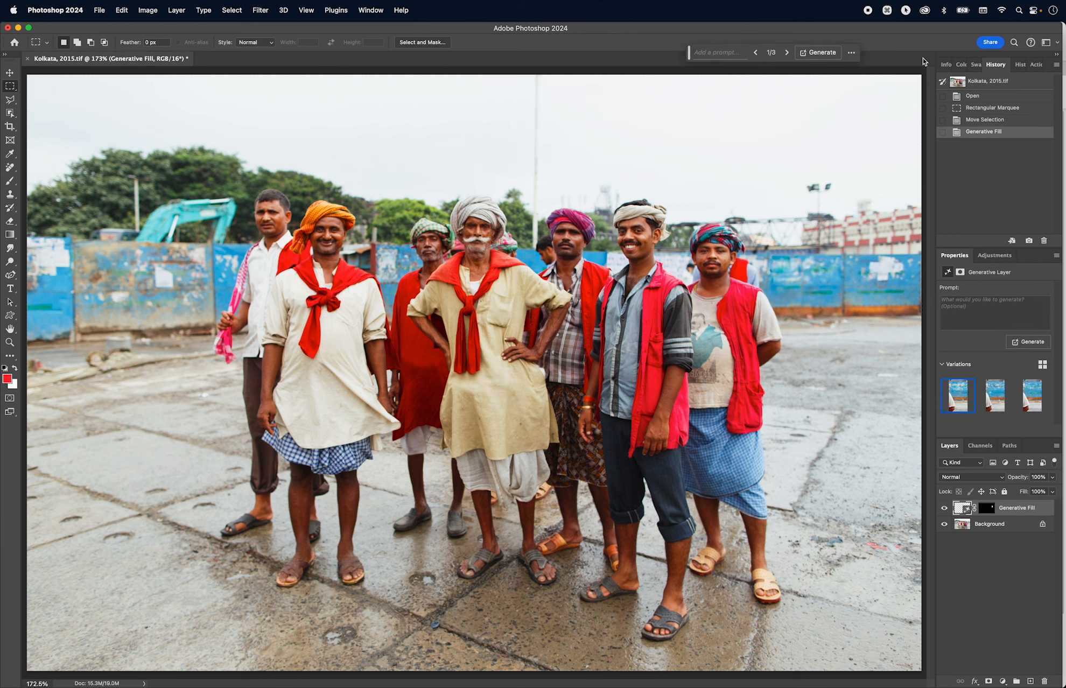
Compare the generated variations for the removed man and apply the third one.
click(995, 397)
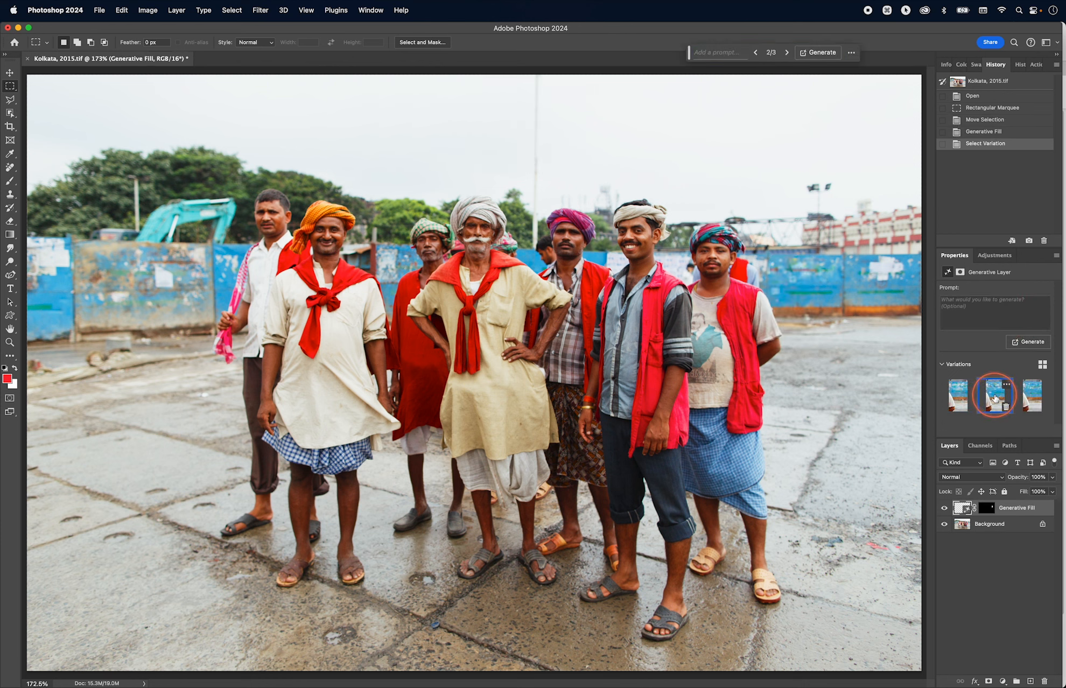
click(1033, 395)
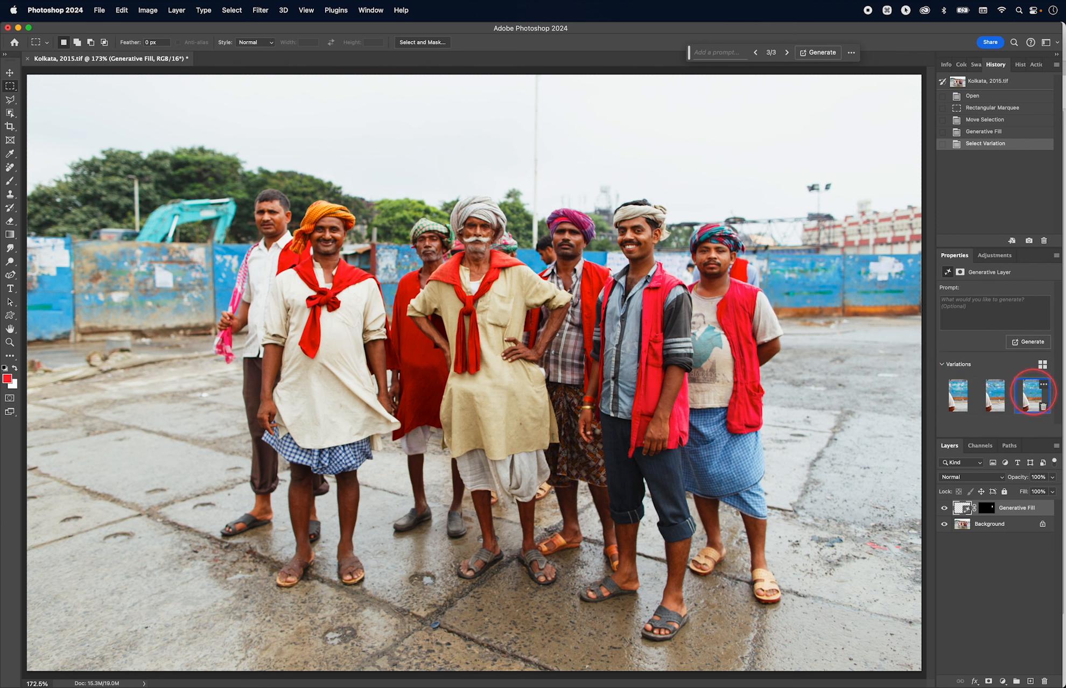
click(972, 397)
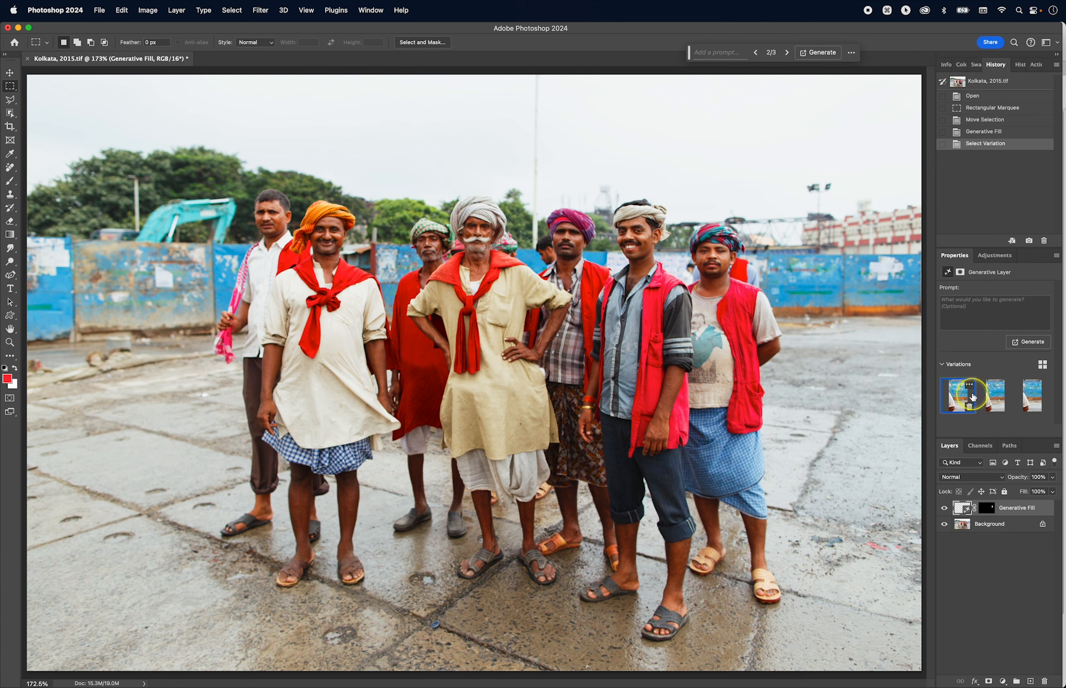
click(995, 397)
click(1024, 398)
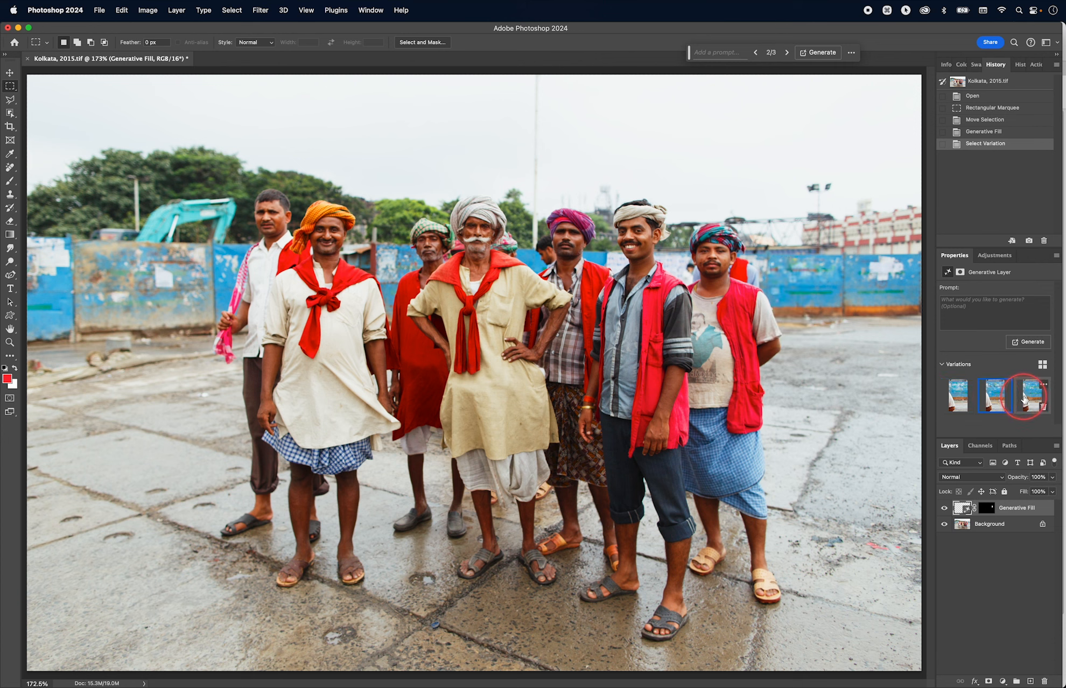
click(1022, 399)
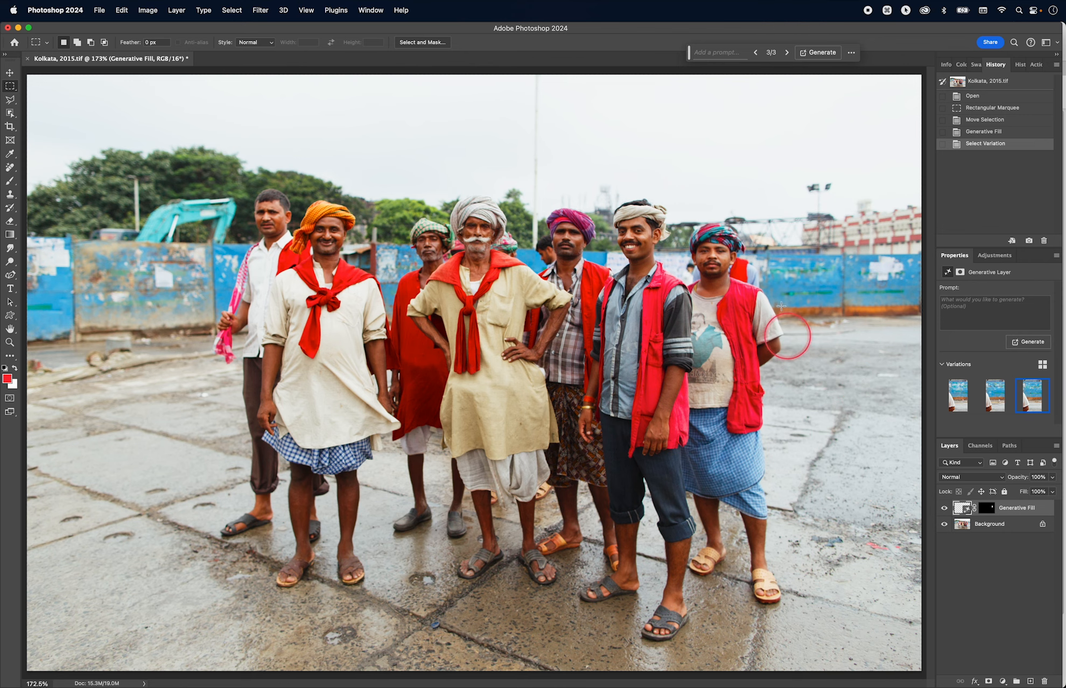
Outline the person in red behind the rightmost man's shoulder with the Polygonal Lasso and remove them using Generative Fill without a prompt.
key(z)
drag(738, 262, 728, 242)
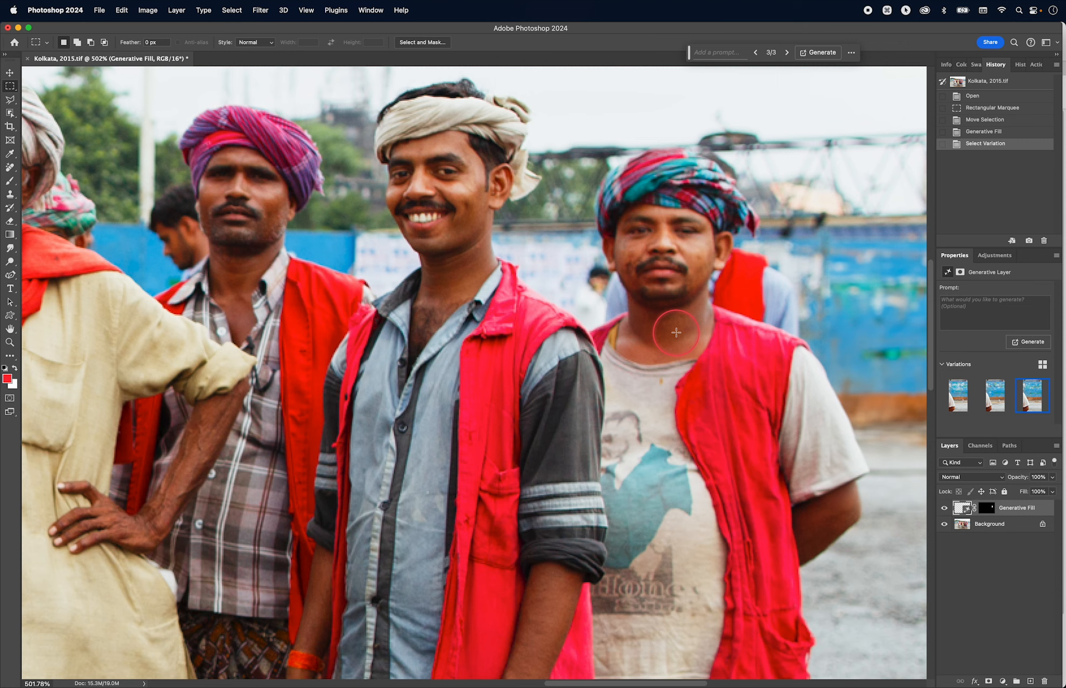
key(l)
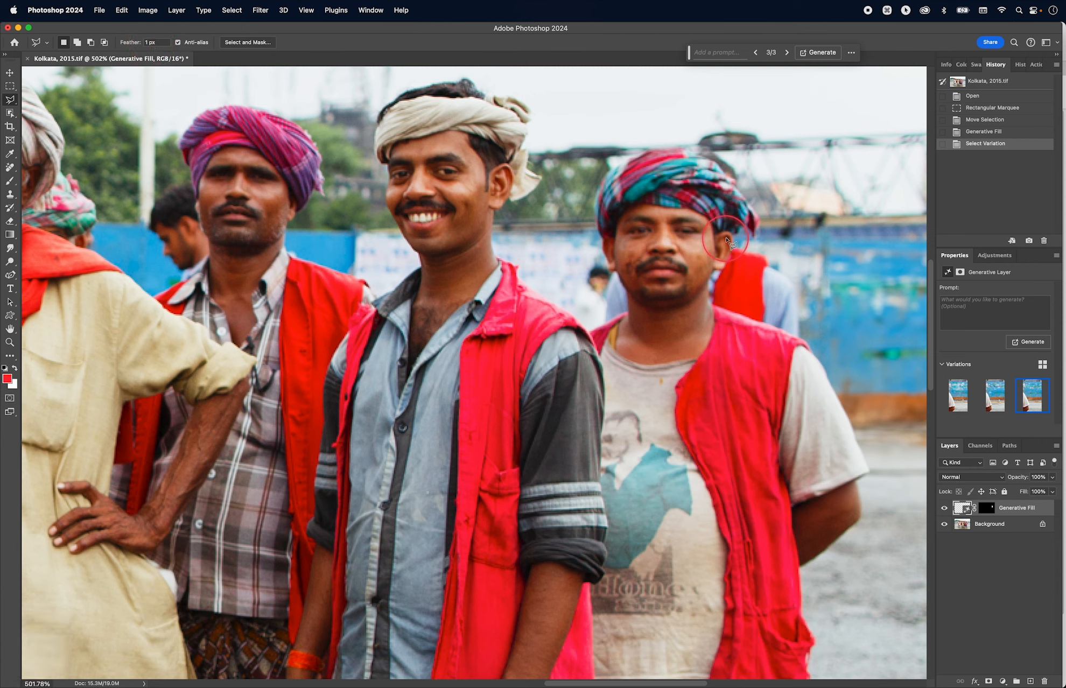
click(727, 239)
click(724, 261)
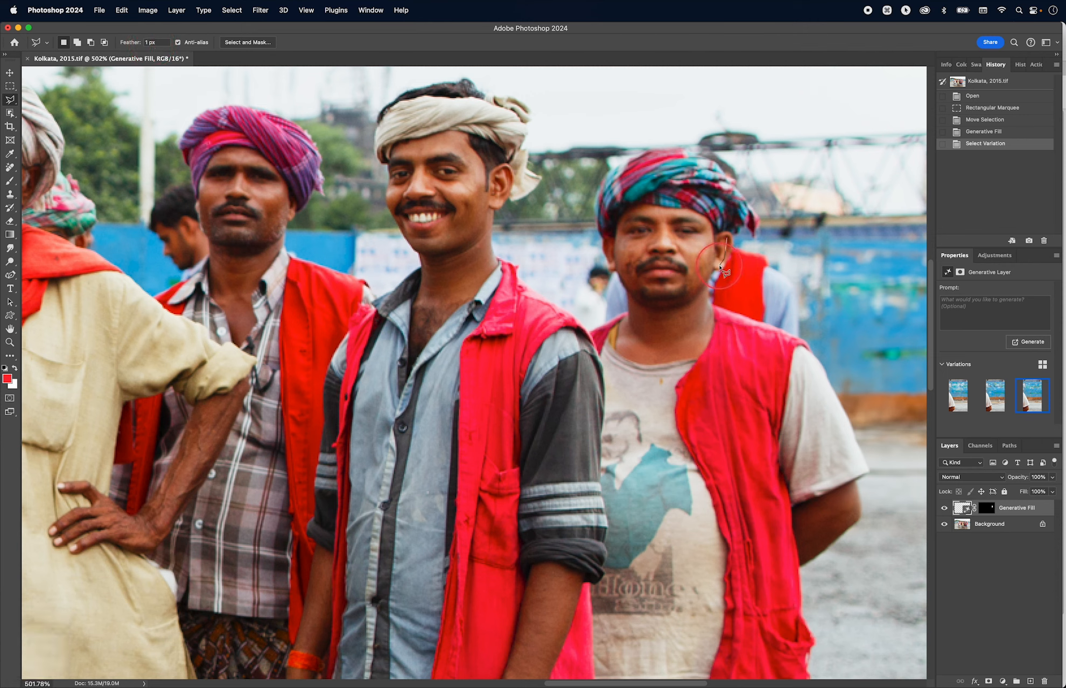
click(719, 266)
click(712, 265)
click(703, 278)
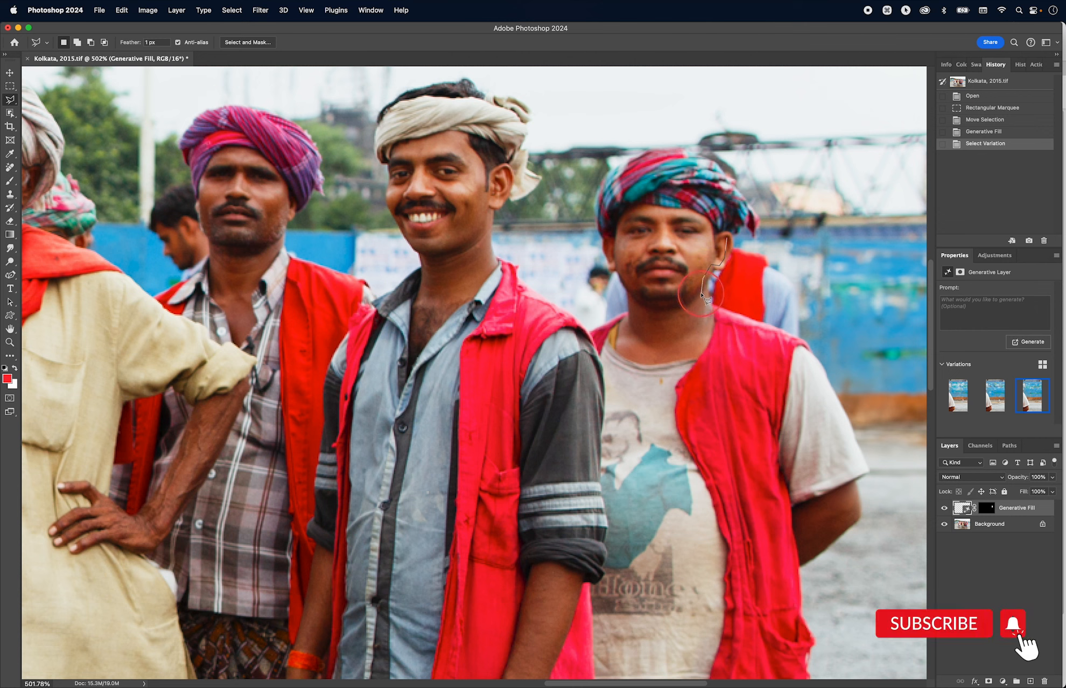
click(704, 304)
click(714, 315)
click(802, 343)
click(798, 288)
click(786, 266)
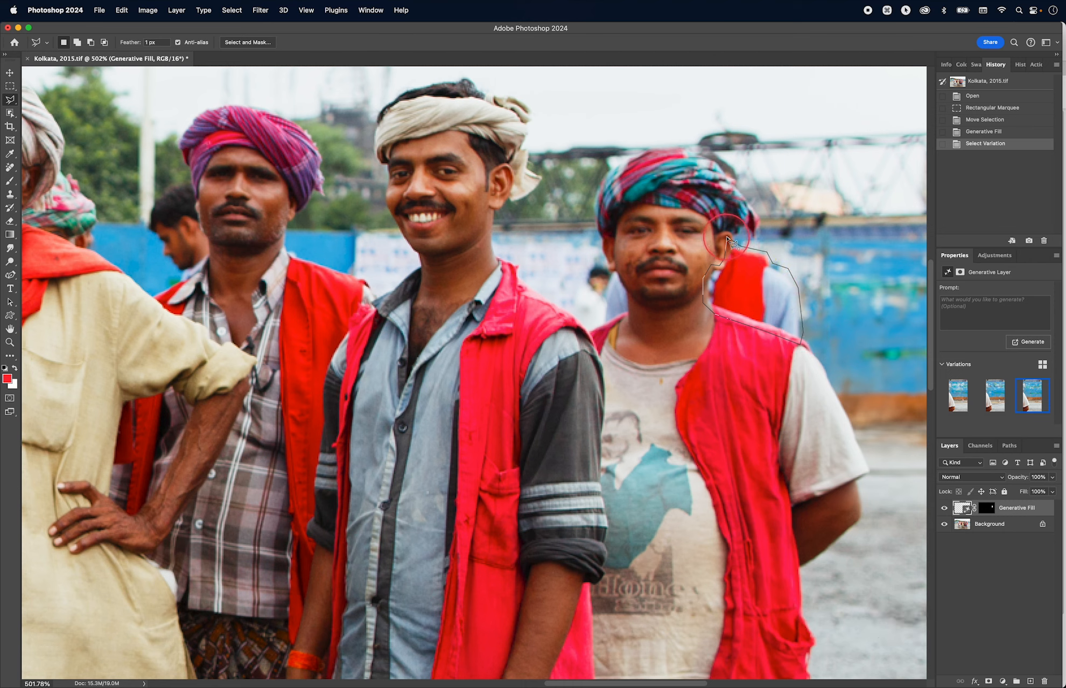
click(728, 240)
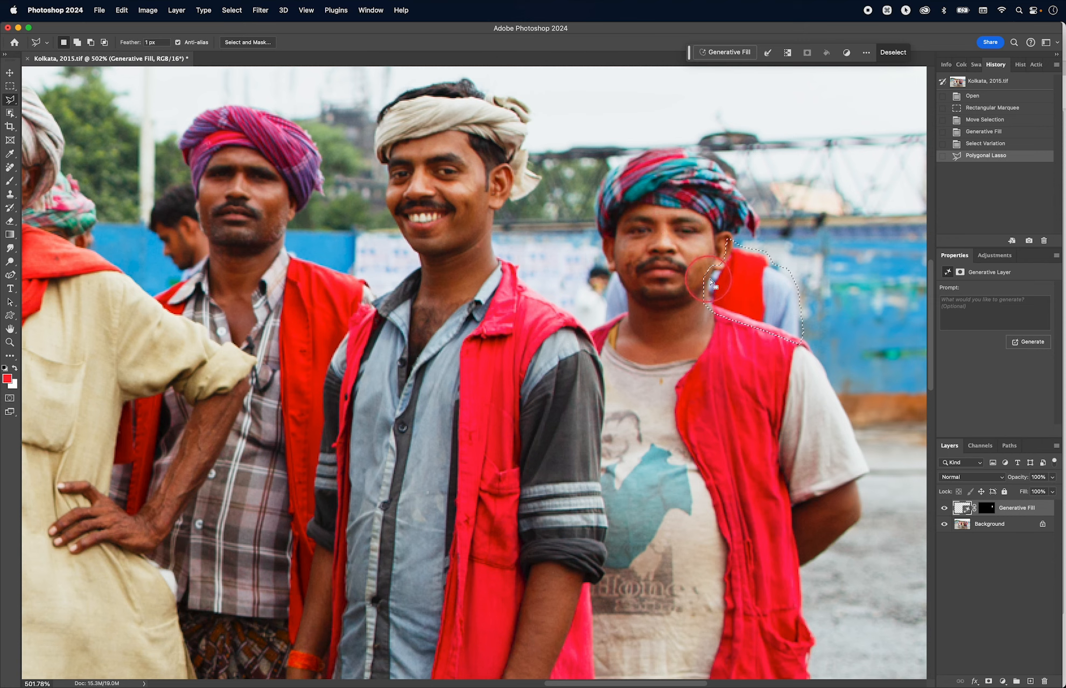
click(730, 54)
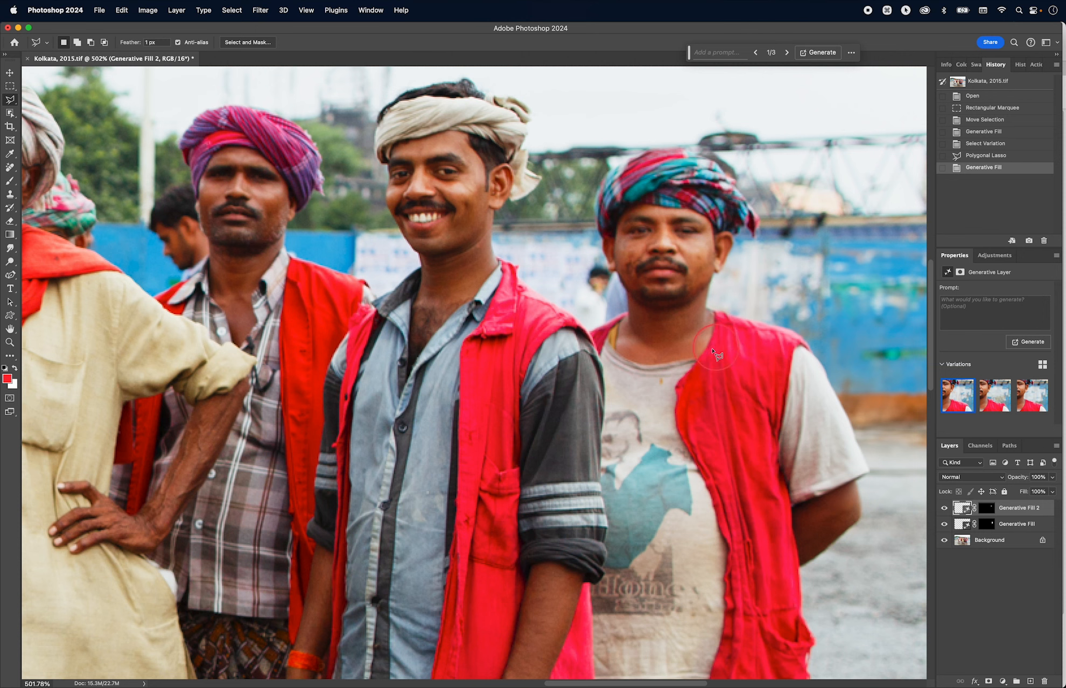
Lasso the background figures between the two rightmost men, remove them with promptless Generative Fill, and apply the second variation.
key(space)
drag(535, 371, 636, 374)
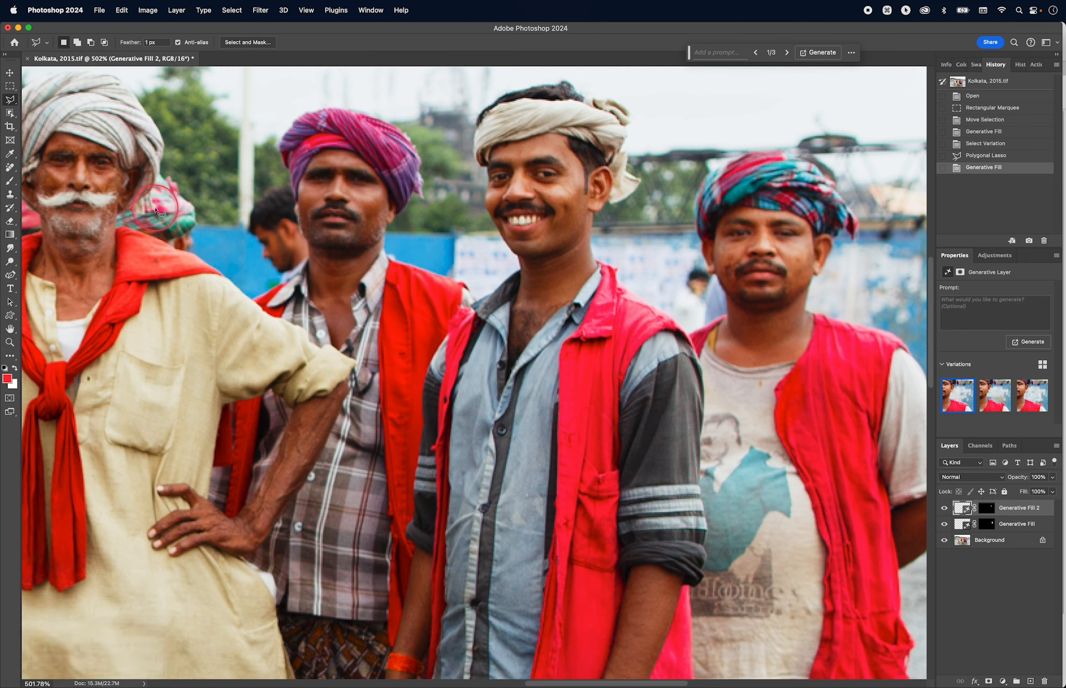
click(708, 250)
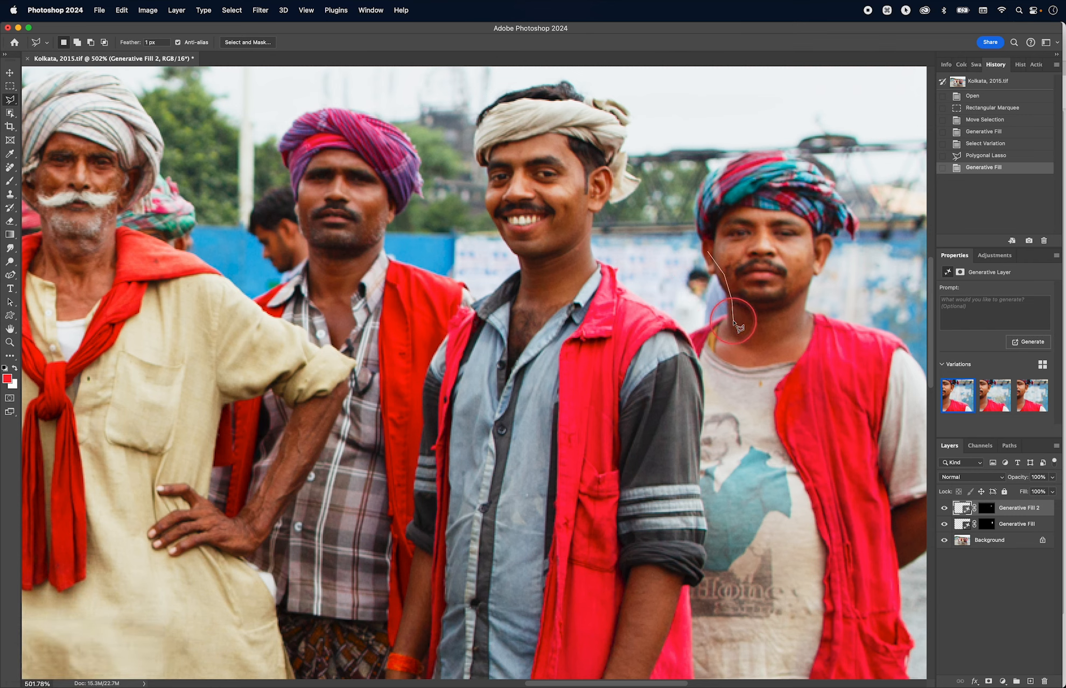
click(734, 322)
click(688, 341)
click(668, 329)
click(661, 309)
click(689, 259)
click(708, 251)
click(888, 54)
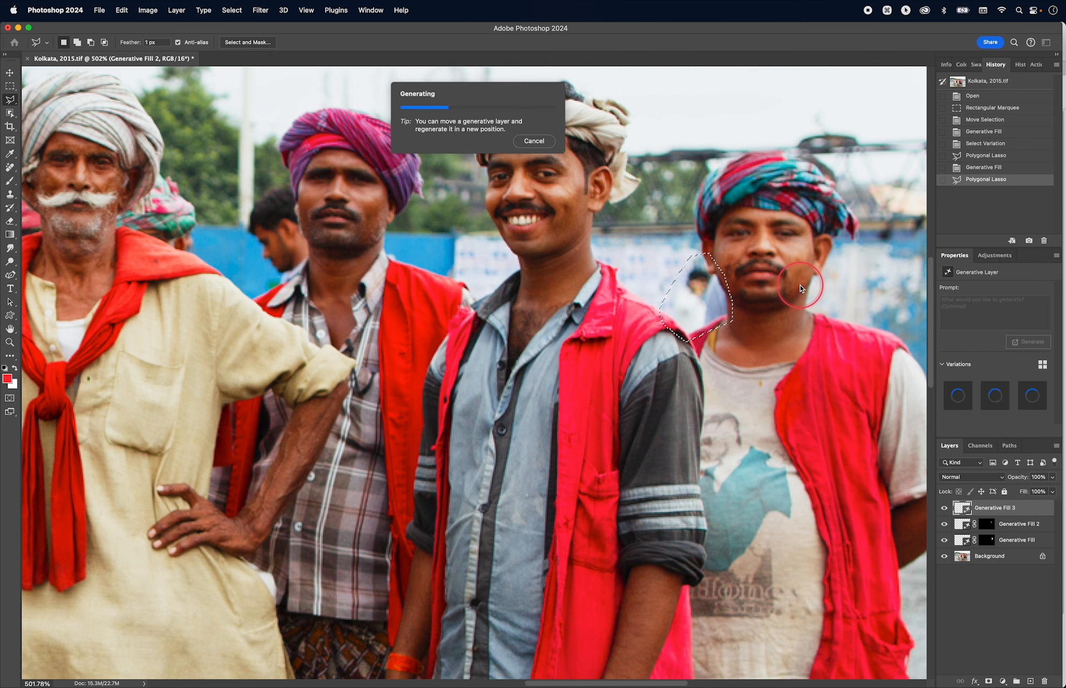
click(1000, 390)
Outline the dark-haired man behind the purple-turbaned man with the Polygonal Lasso and remove him using Generative Fill without a prompt.
click(268, 184)
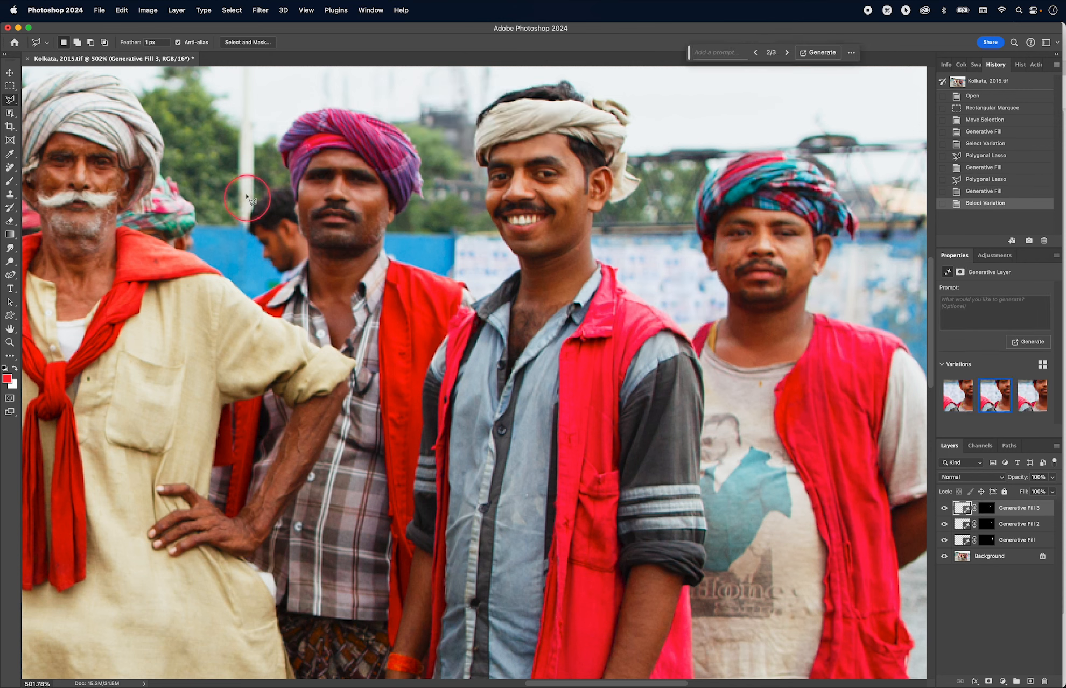
click(252, 204)
click(242, 227)
click(243, 239)
click(255, 239)
click(260, 262)
click(273, 271)
click(276, 291)
click(302, 278)
click(311, 262)
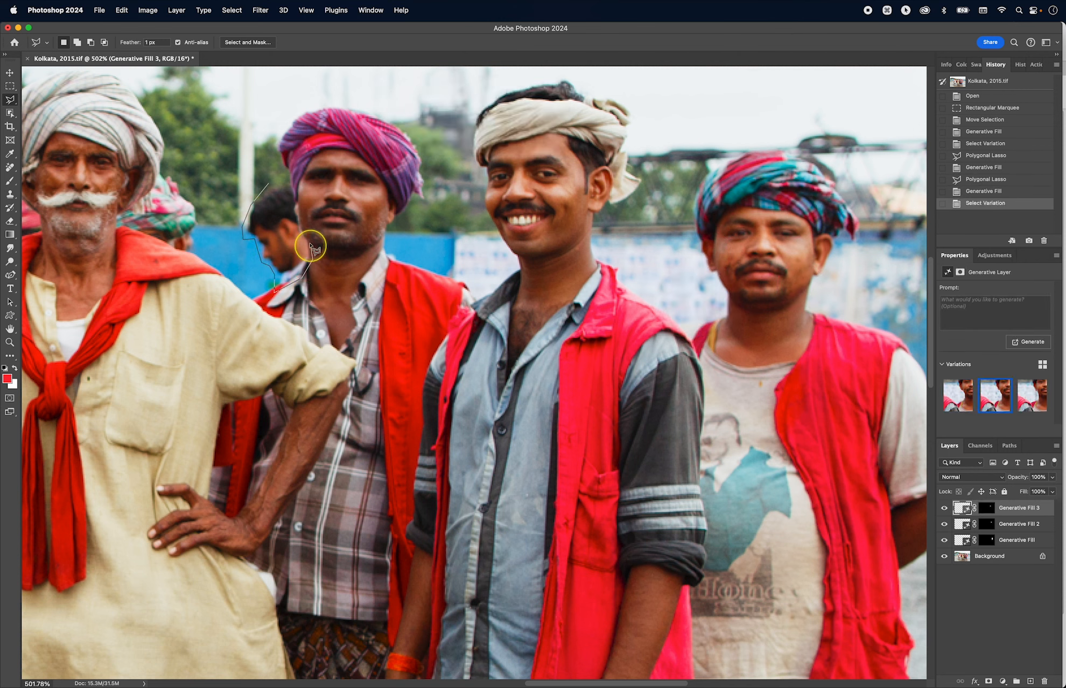
click(310, 235)
click(303, 203)
click(294, 177)
click(268, 184)
click(754, 52)
click(915, 50)
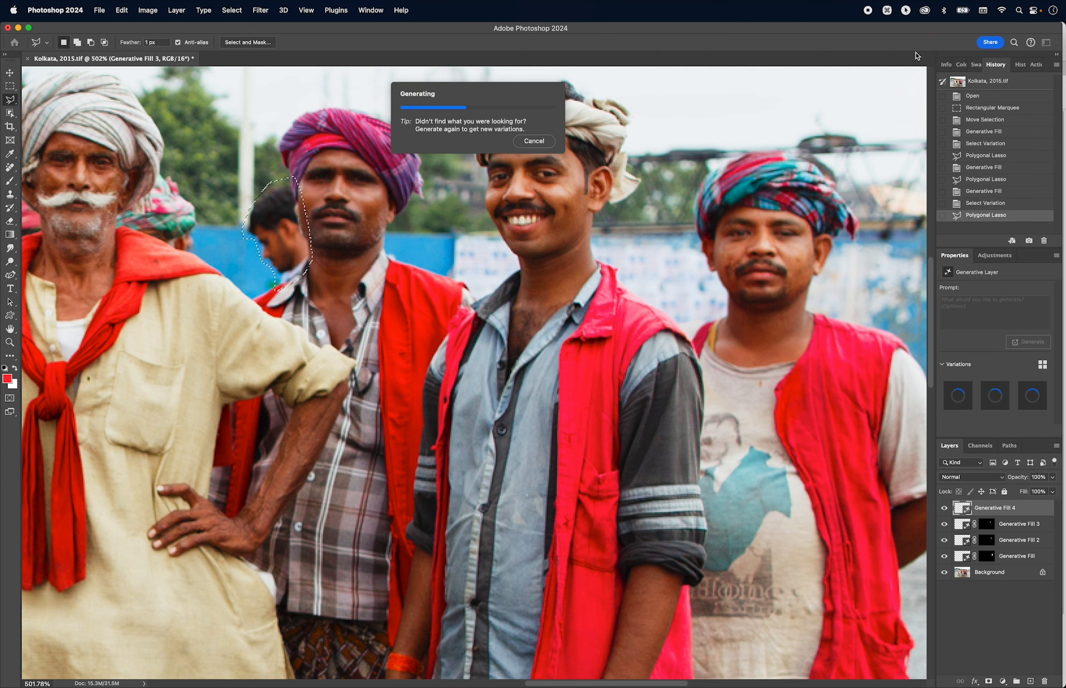
Lasso the turbaned head showing between the white-moustached man and the purple-turbaned man, and remove it using Generative Fill without a prompt.
key(space)
drag(164, 206, 334, 211)
click(322, 172)
click(309, 198)
click(287, 209)
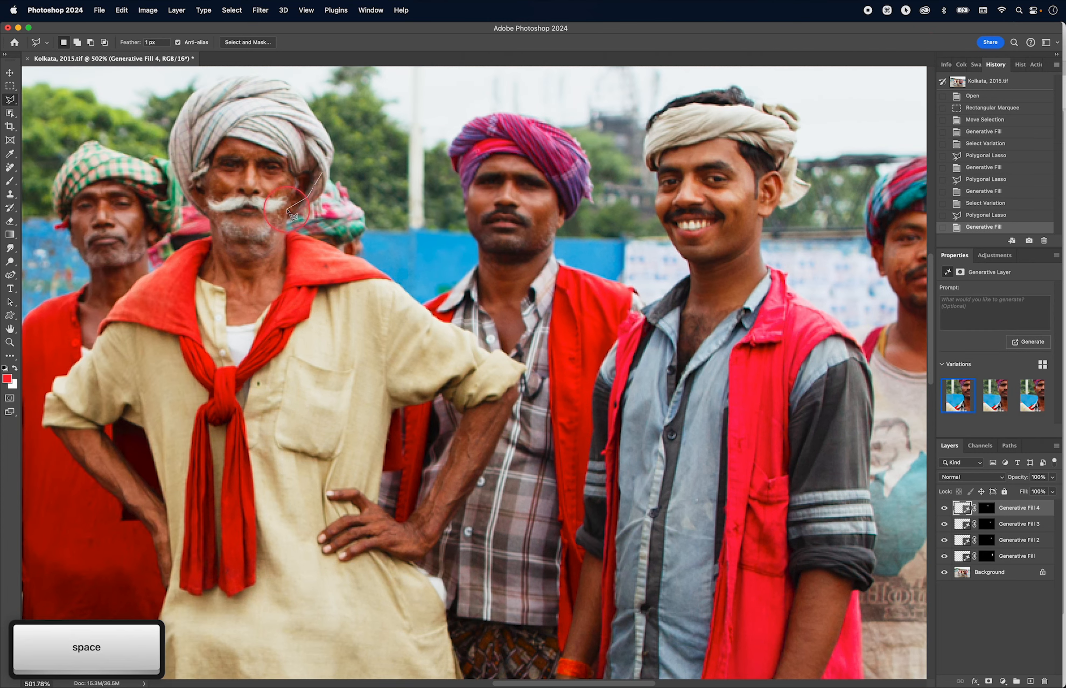
click(279, 217)
click(279, 236)
click(296, 238)
click(322, 172)
click(754, 54)
click(891, 52)
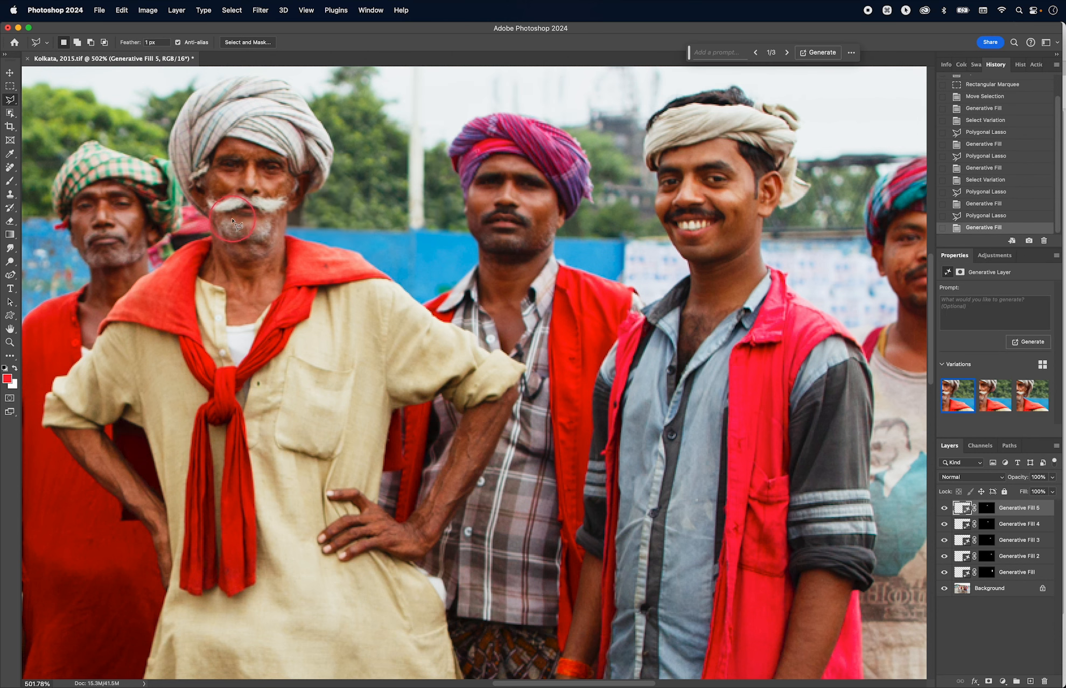
Outline the pink cloth between the green-turbaned man and the white-moustached man with the Polygonal Lasso.
key(space)
drag(226, 227, 436, 253)
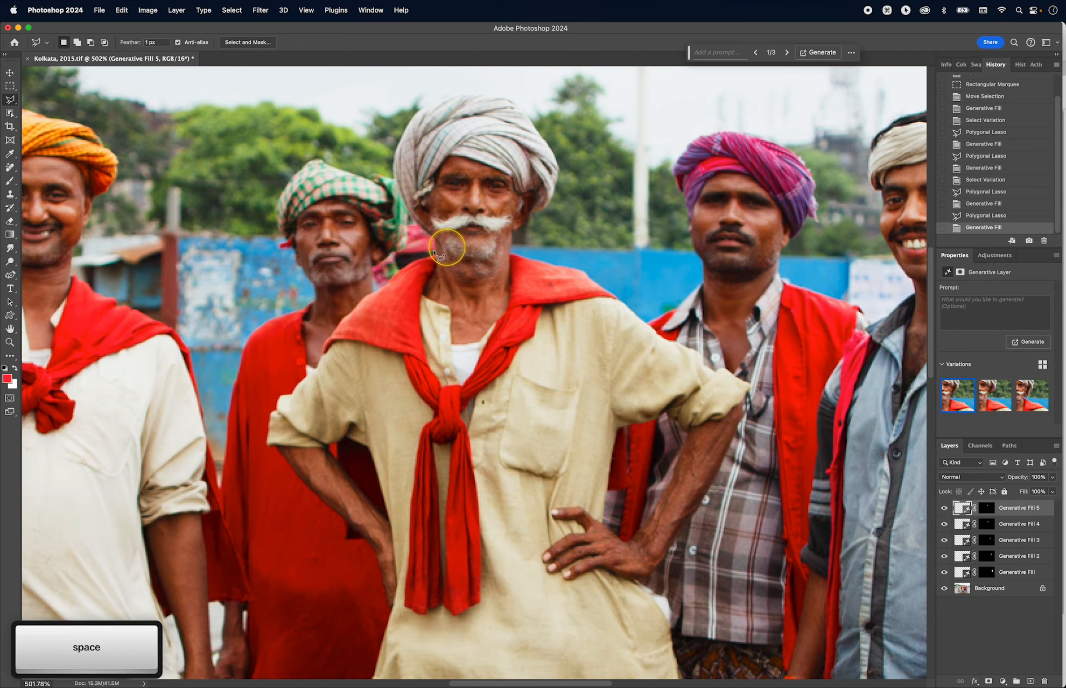
click(404, 190)
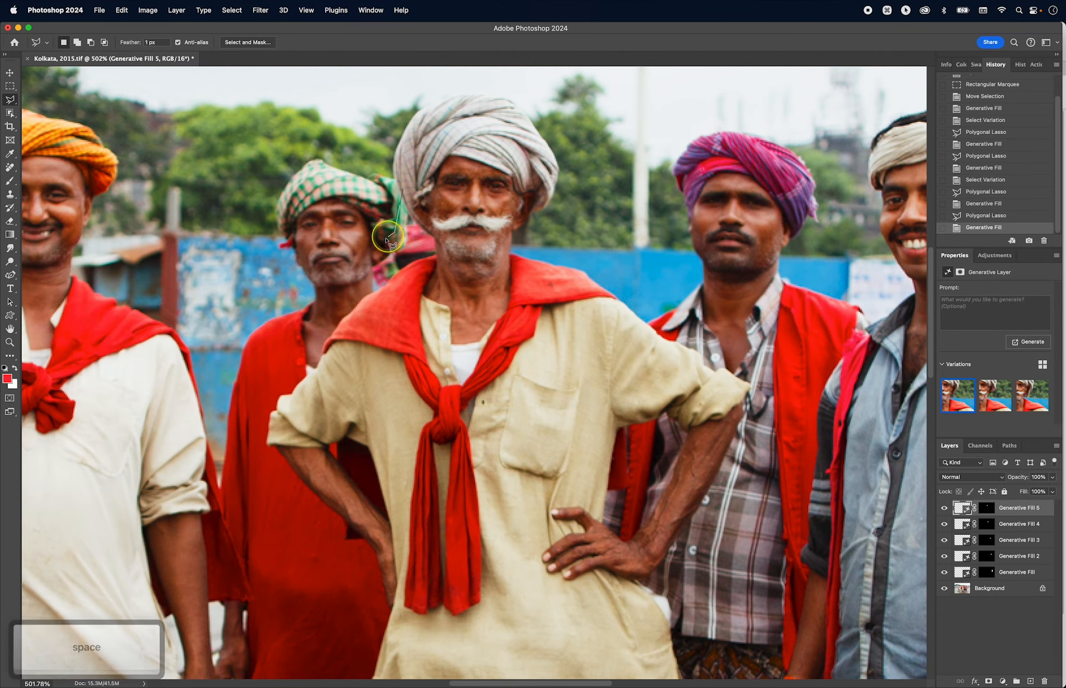
click(377, 257)
click(361, 266)
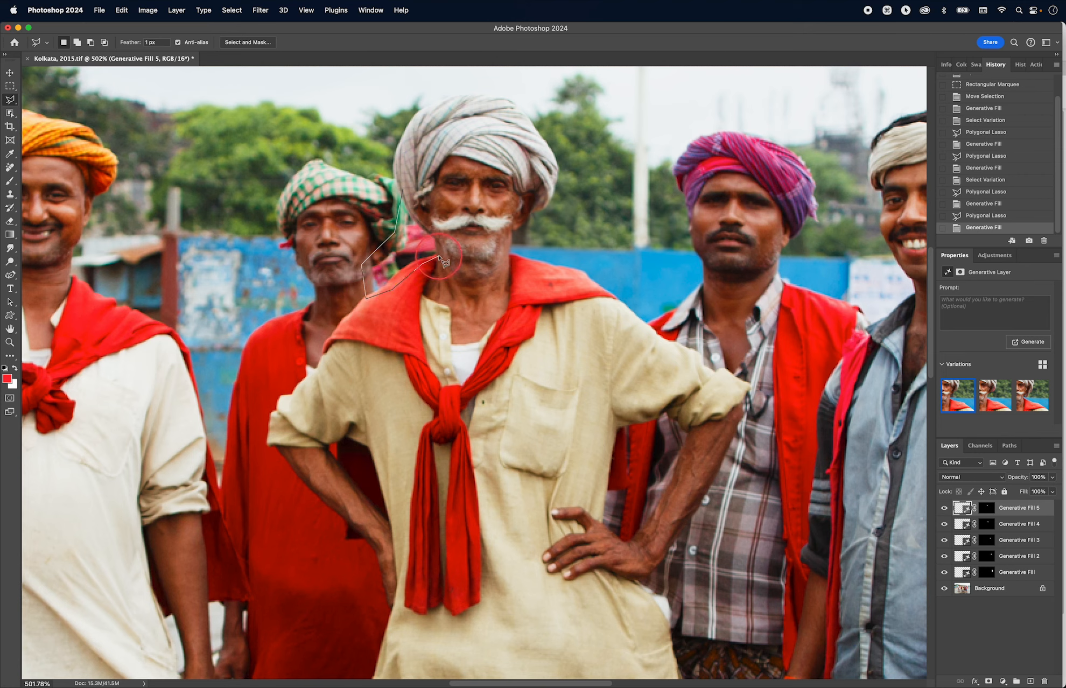
click(408, 194)
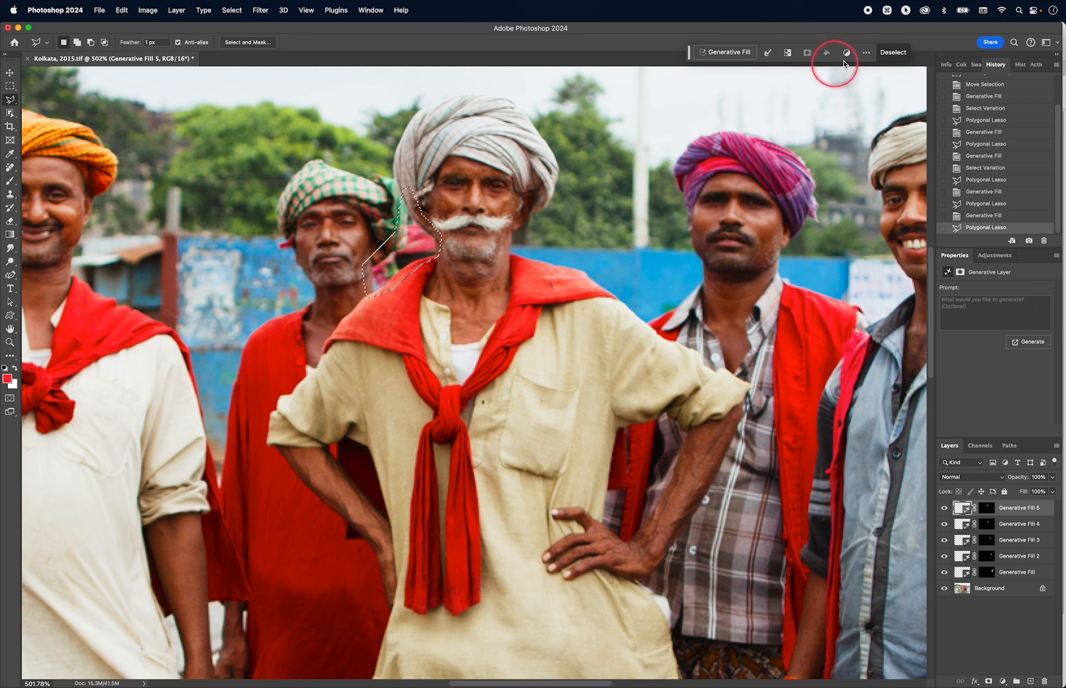
Try a promptless Generative Fill on the pink cloth selection, compare its variations, and revert the history to the lasso selection.
click(722, 52)
click(910, 52)
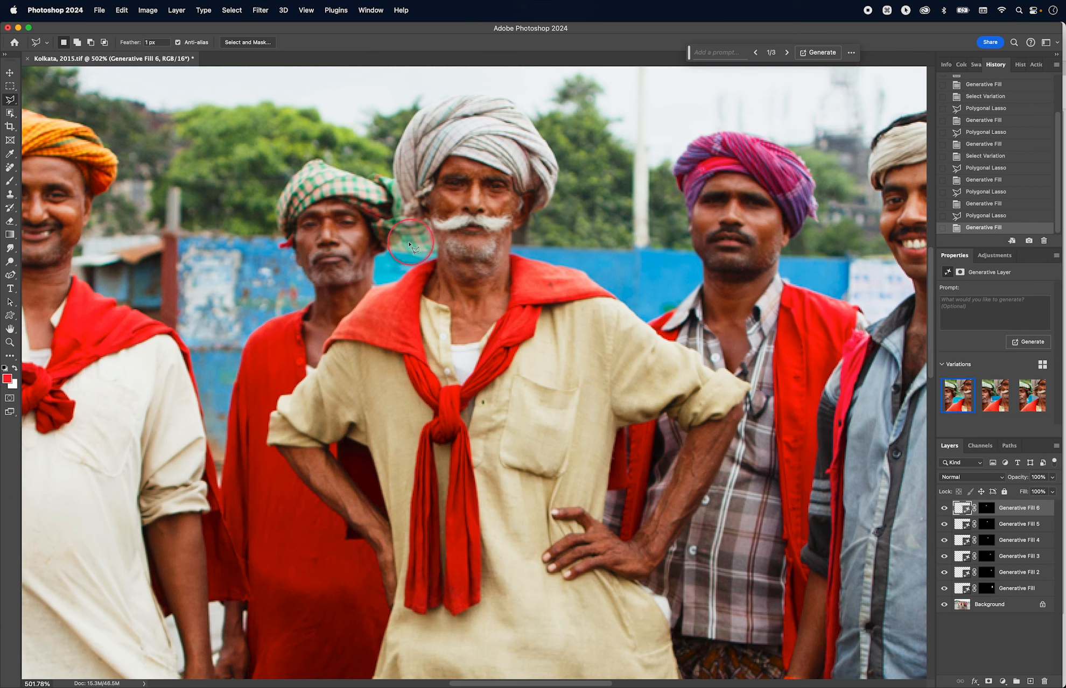
click(994, 398)
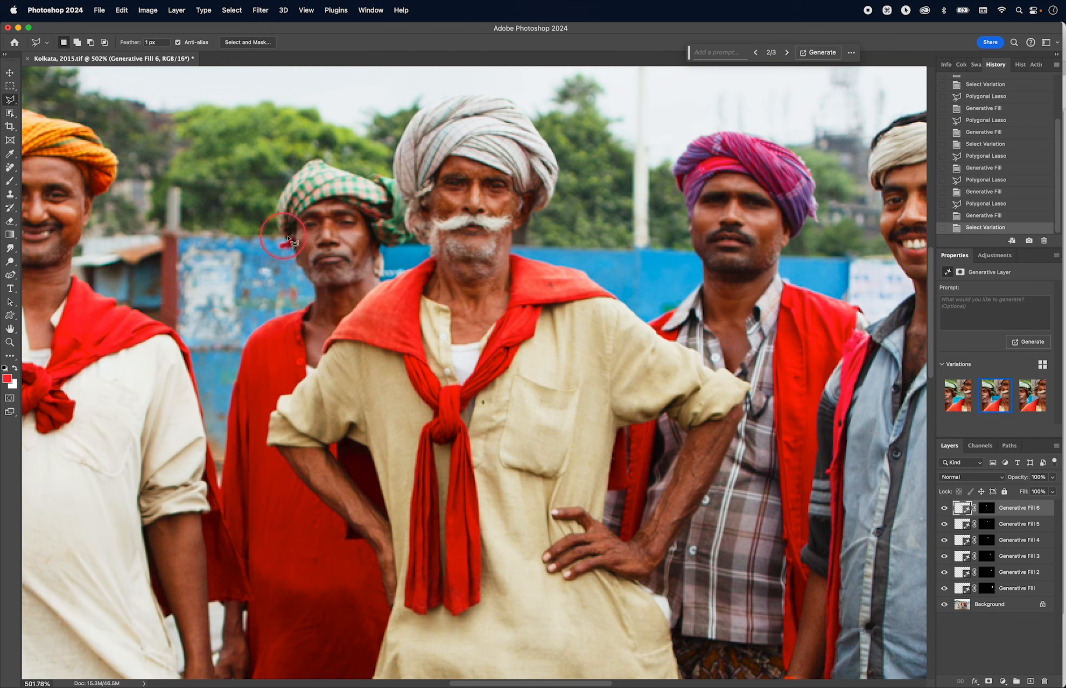
click(1029, 401)
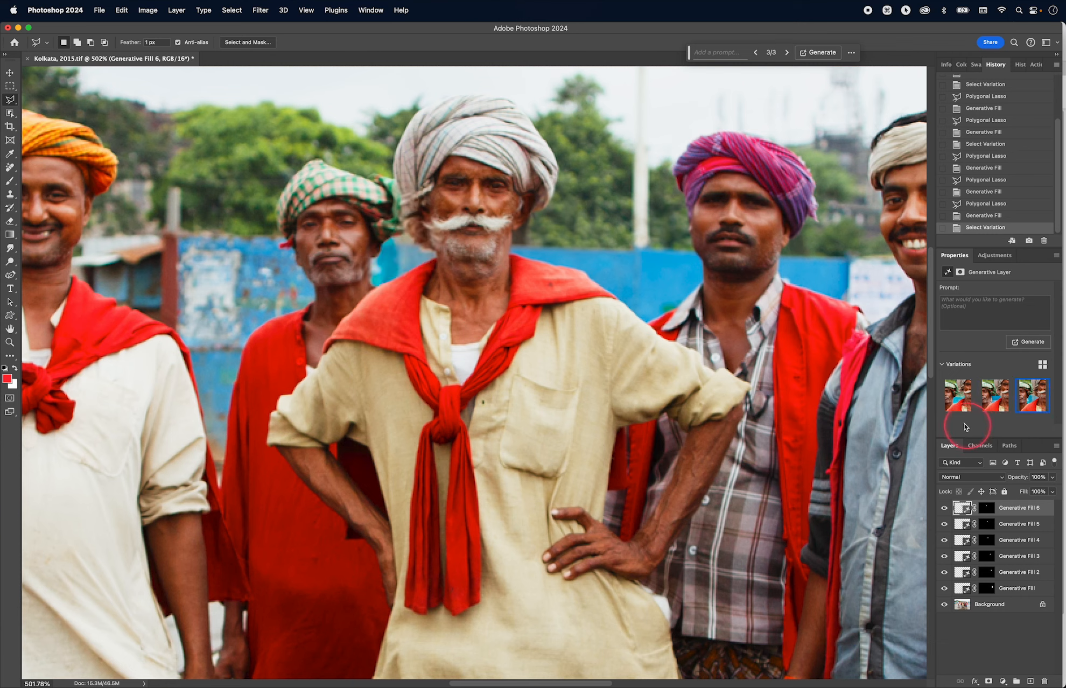
click(982, 204)
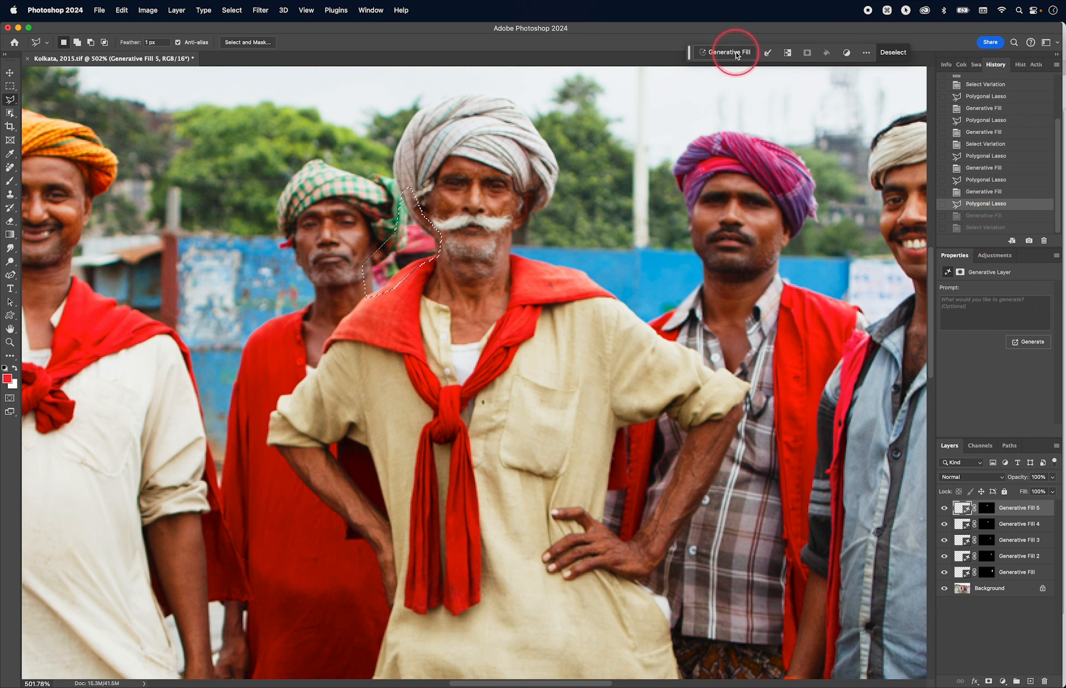
Try another promptless Generative Fill on the pink cloth selection, check its second variation, and revert the history to before that lasso selection.
click(788, 54)
click(918, 51)
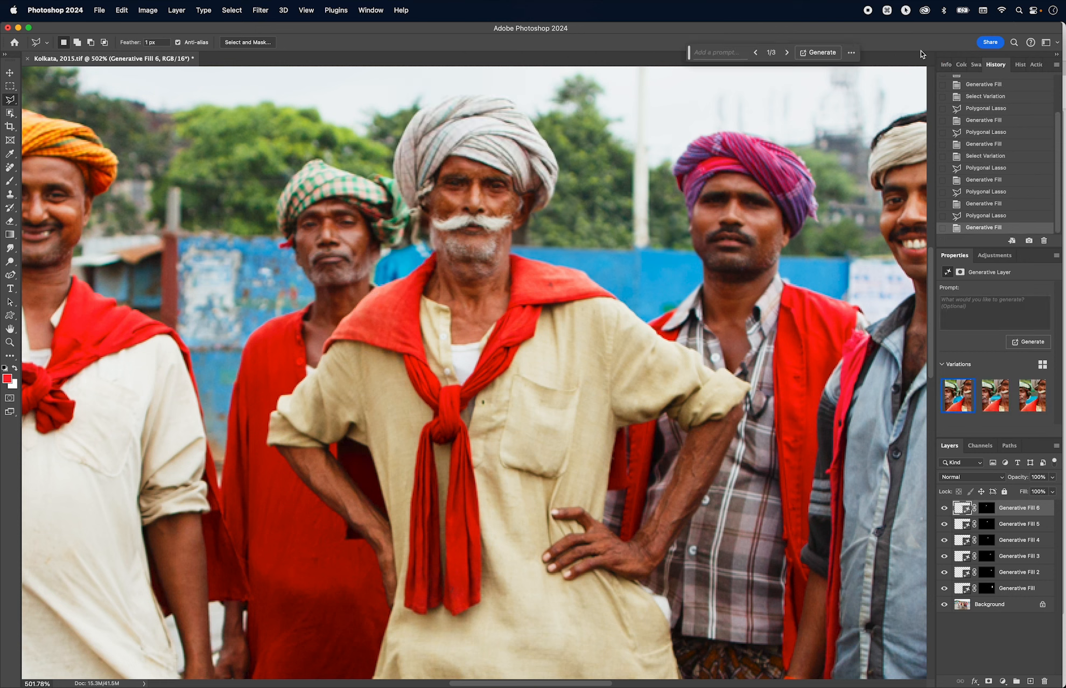
click(992, 398)
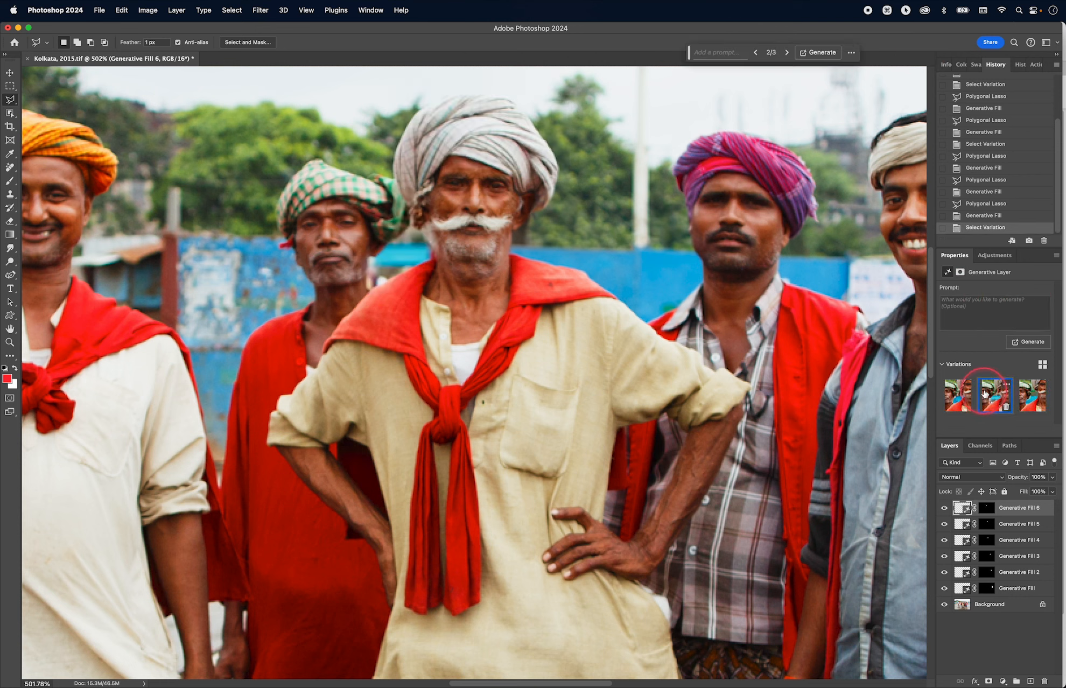
click(986, 203)
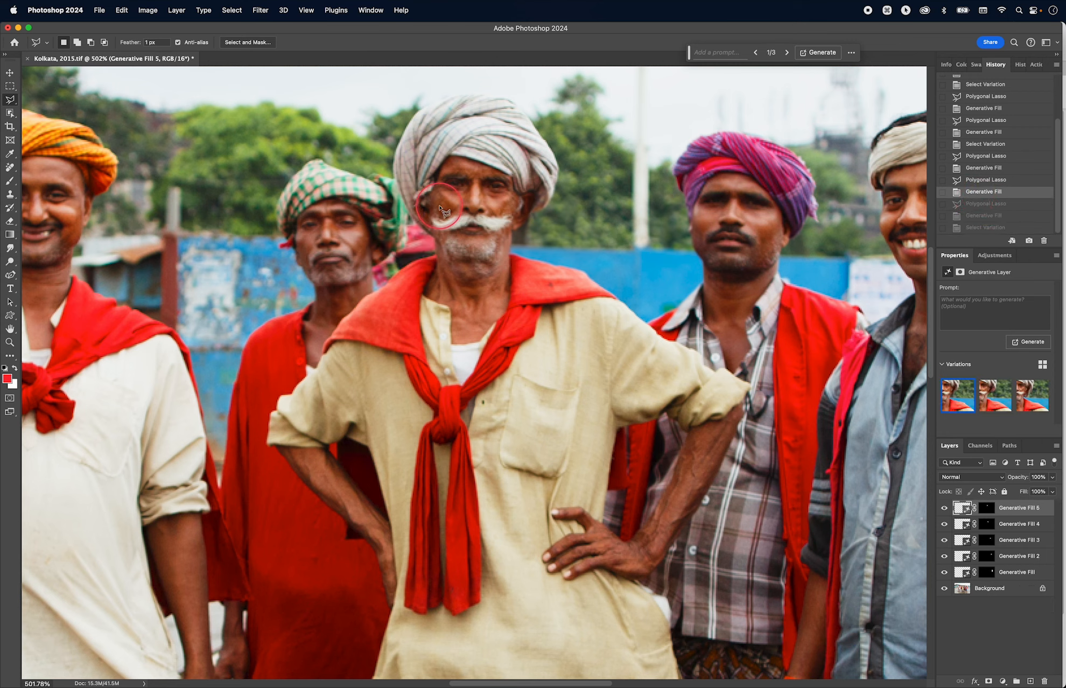
Outline the pink cloth beside the white-moustached man's neck again with the Polygonal Lasso, remove it using promptless Generative Fill, and pick the sixth variation.
key(l)
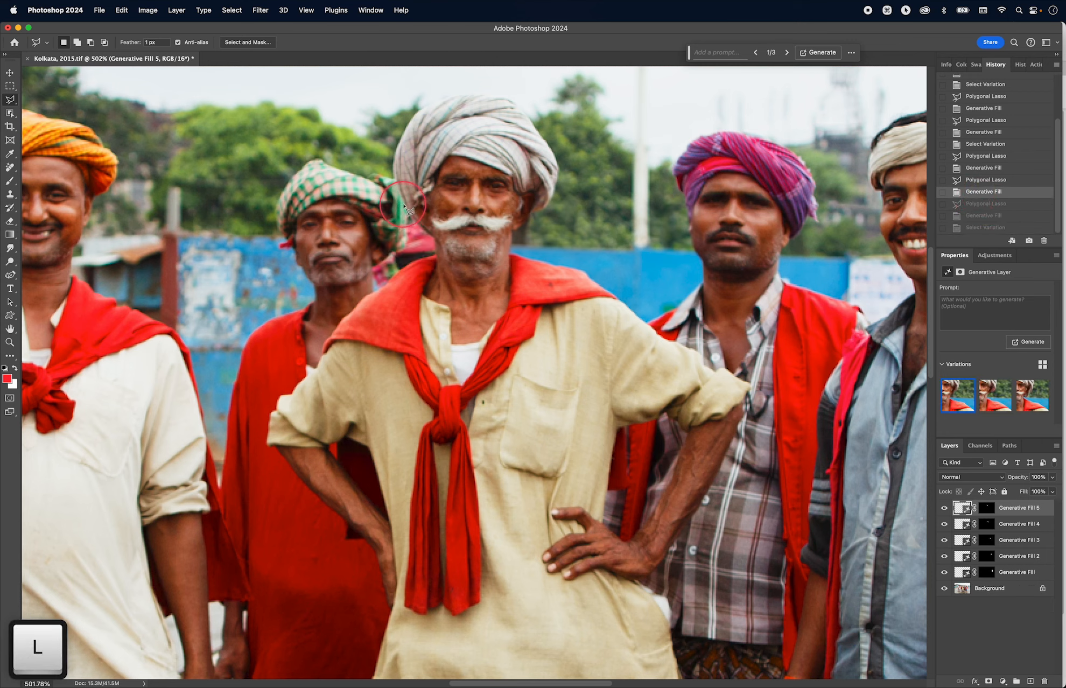
click(405, 206)
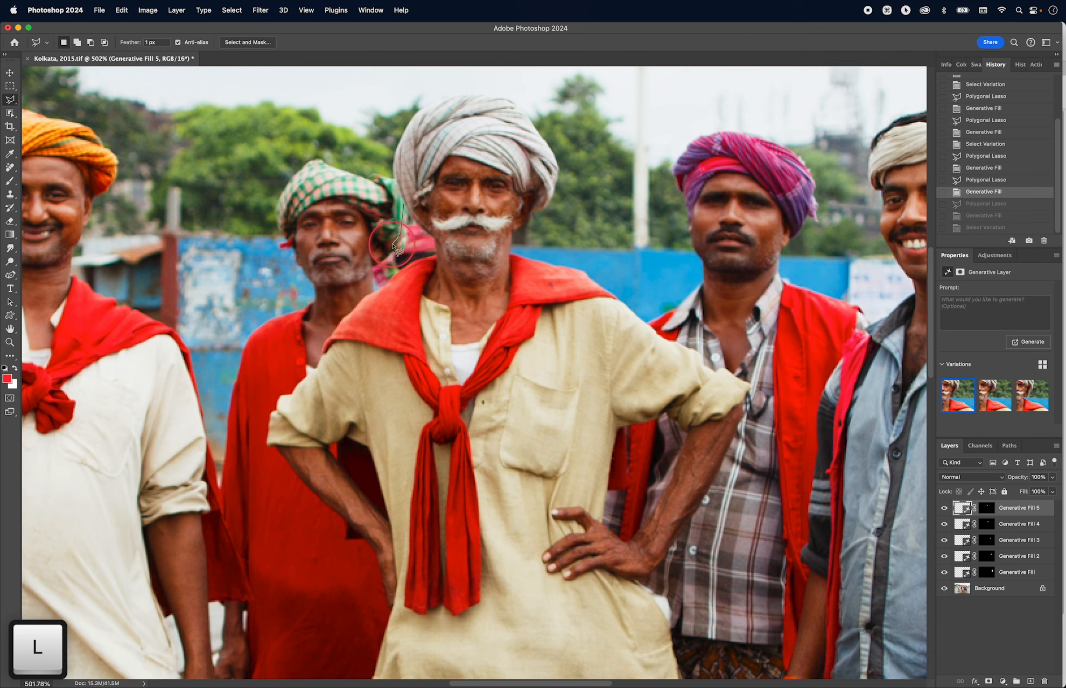
click(364, 268)
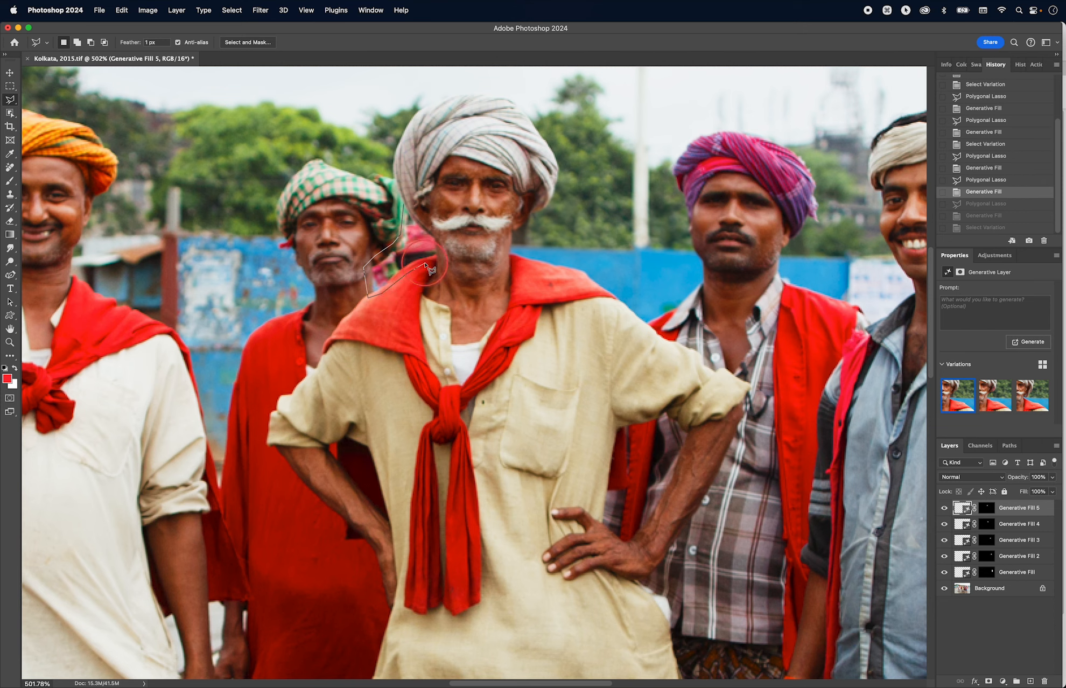
click(441, 259)
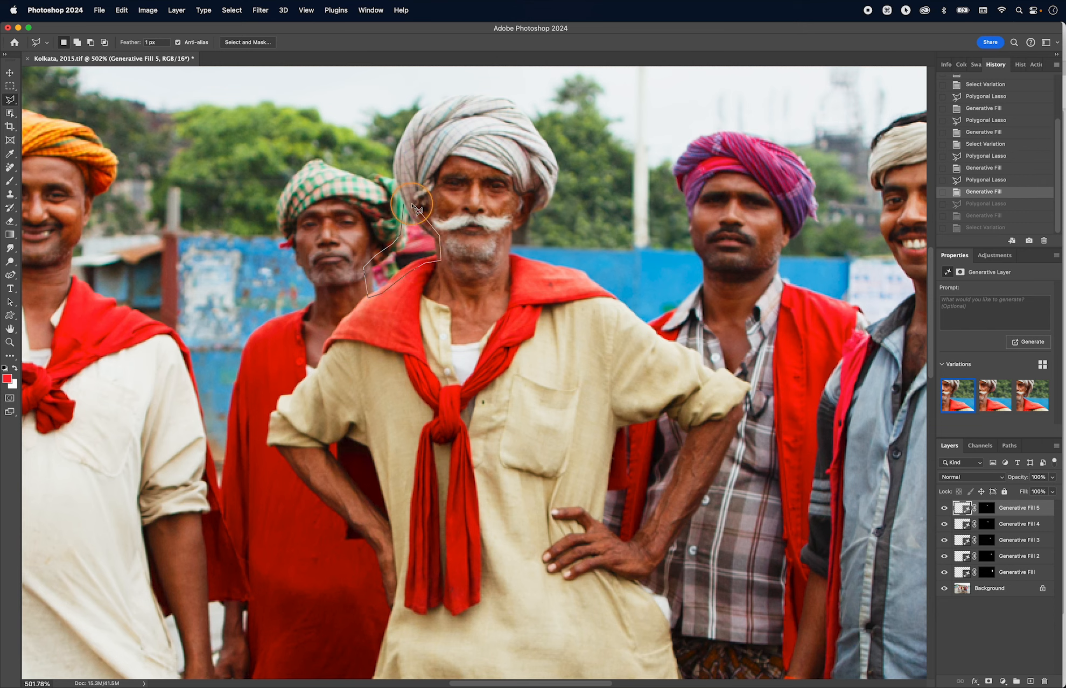
double_click(435, 236)
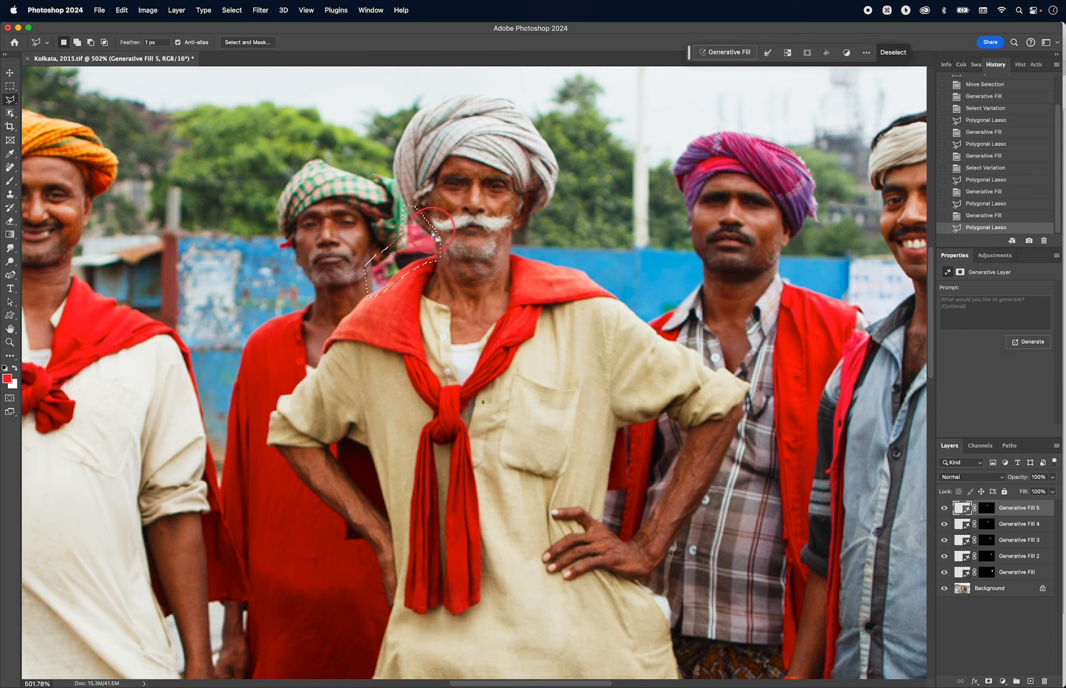
click(724, 52)
click(915, 52)
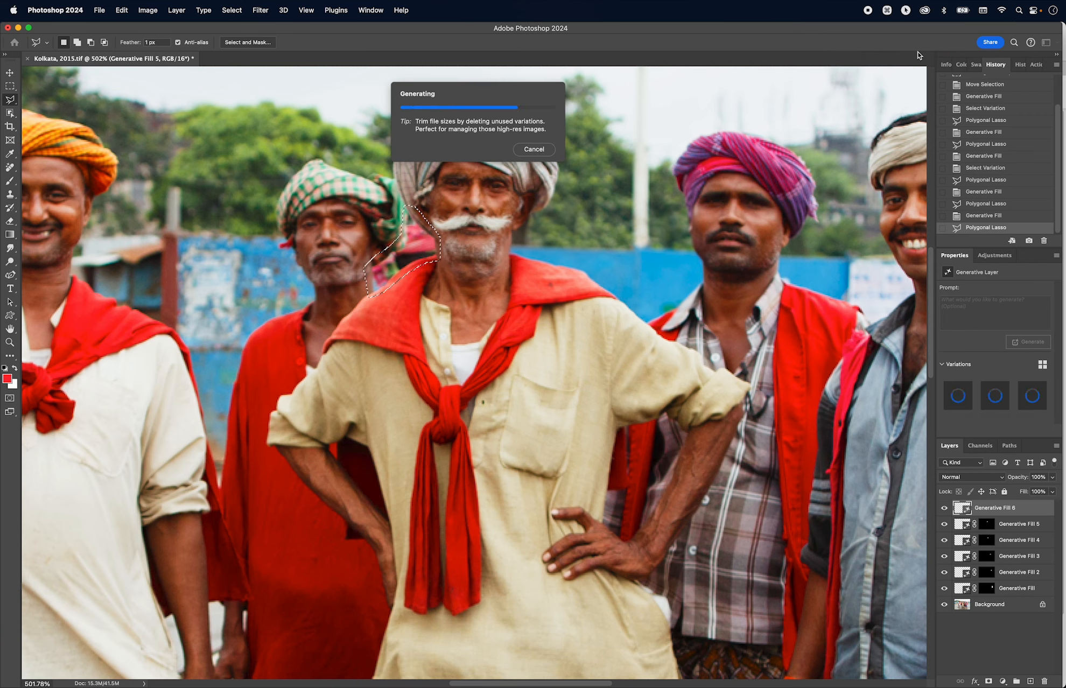
click(1020, 396)
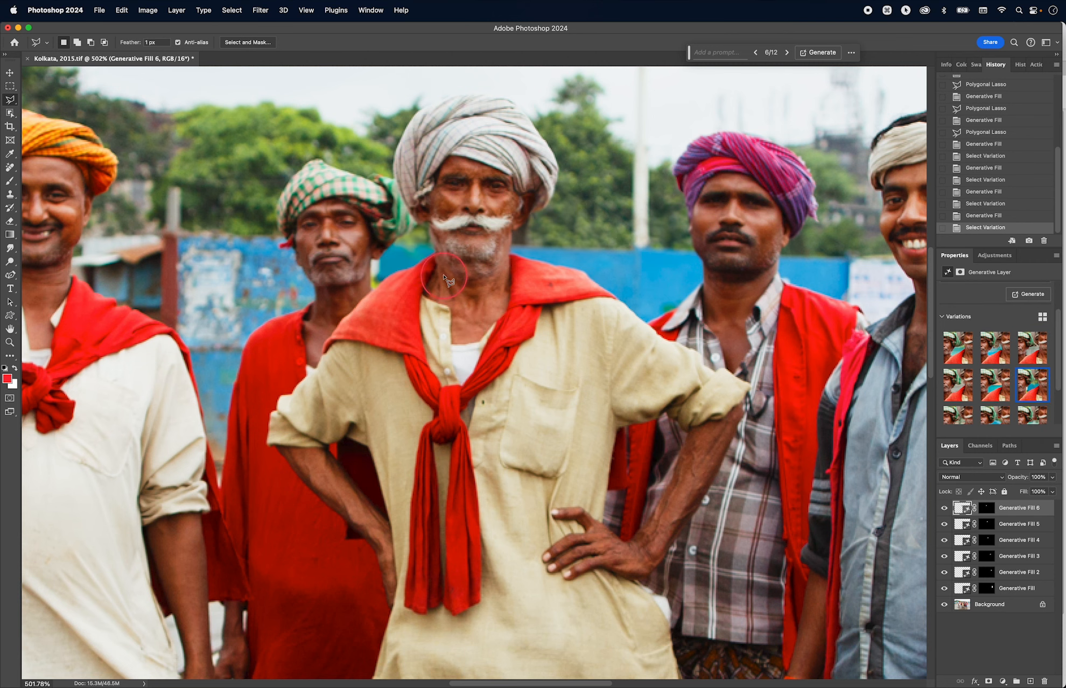
Outline the tall pole behind the group from the wall up past the image's upper edge with the Polygonal Lasso and remove it using promptless Generative Fill.
key(ctrl+minus)
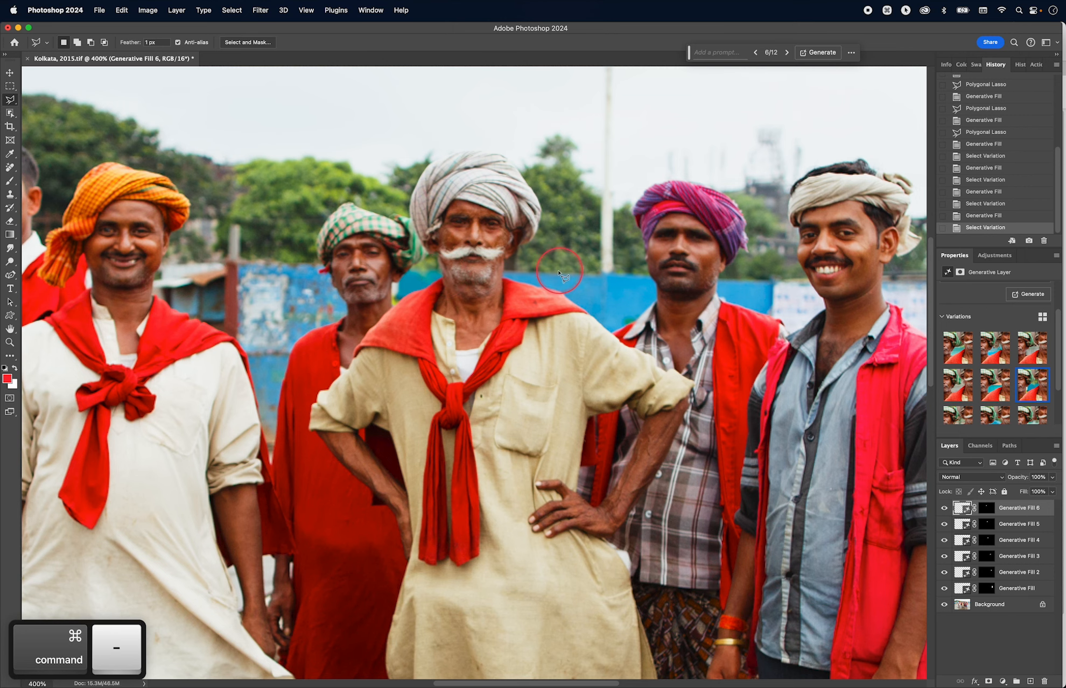
key(space)
drag(492, 307, 447, 415)
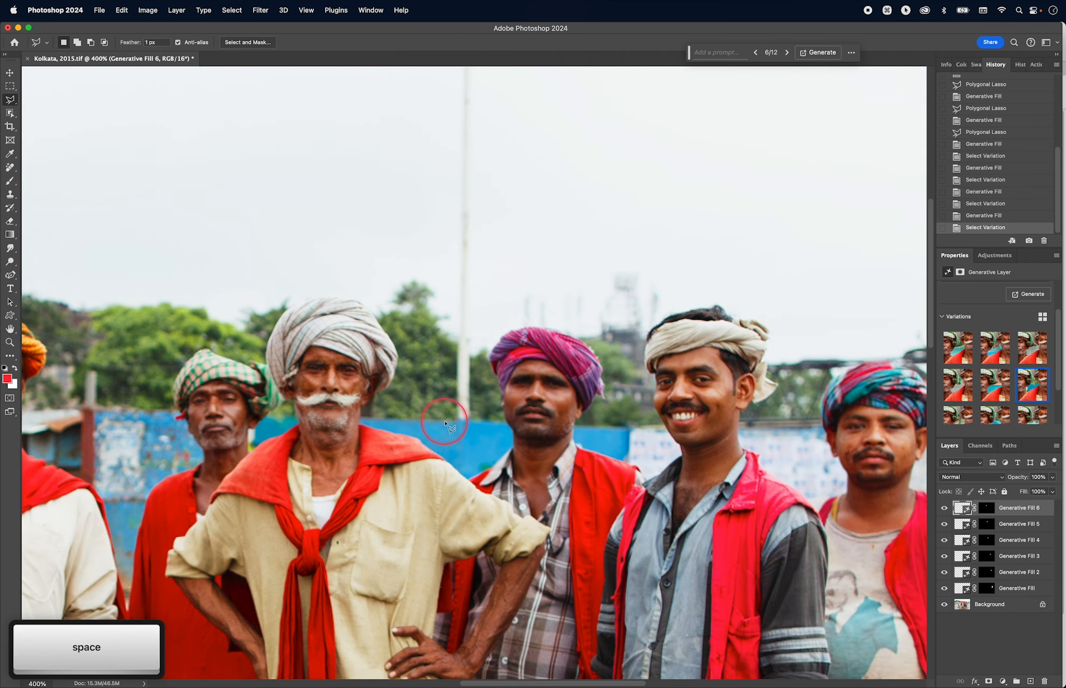
click(449, 402)
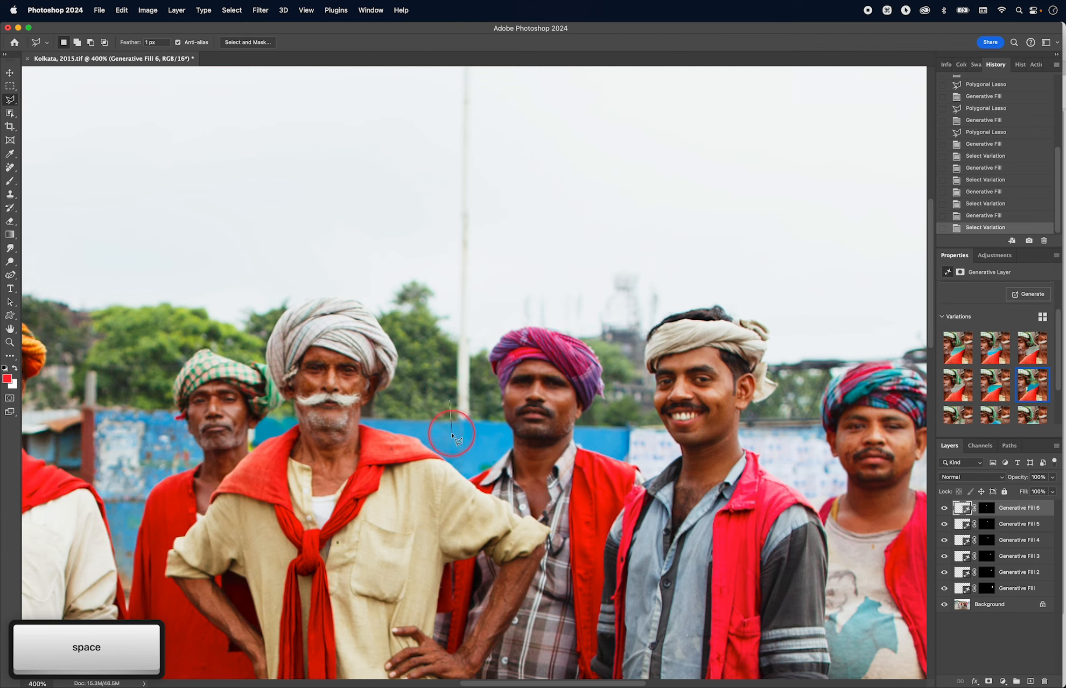
click(449, 431)
click(484, 431)
key(space)
drag(480, 245, 486, 469)
click(484, 222)
click(465, 224)
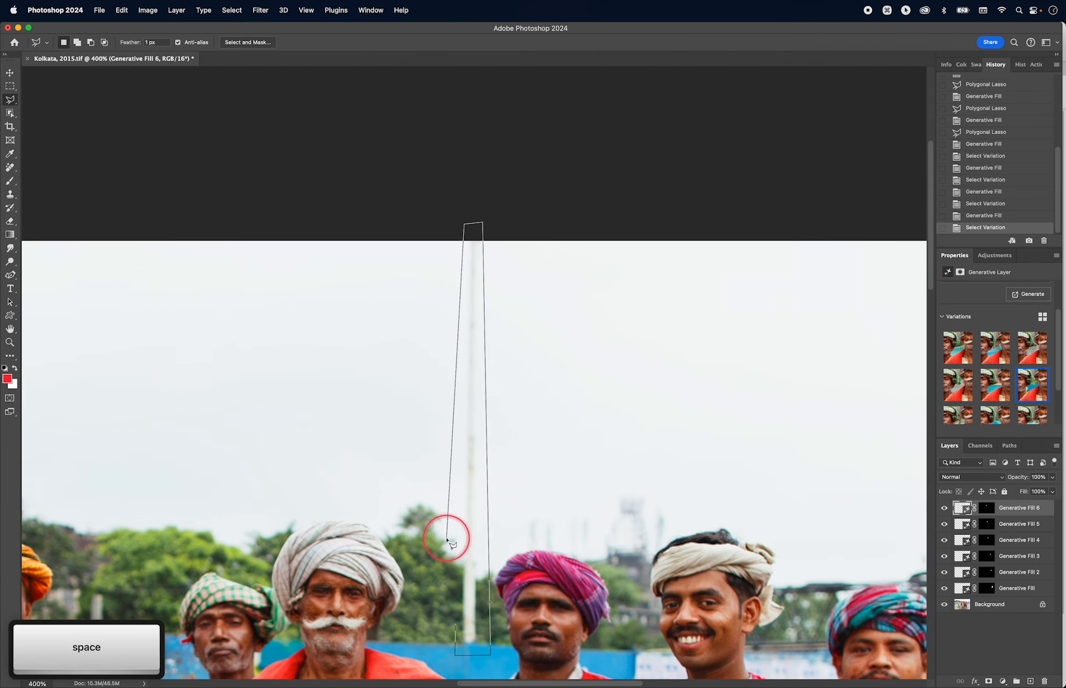
click(455, 625)
click(883, 62)
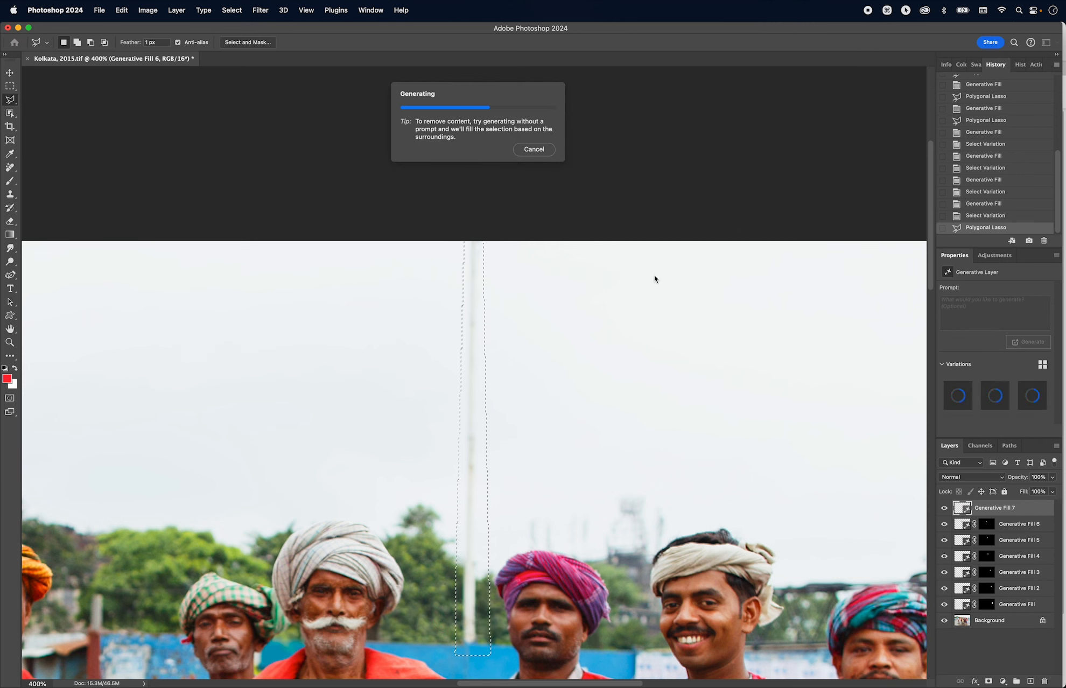
Lasso the stray background foot and hanging cloth between the white-moustached man's legs, and remove them using Generative Fill without a prompt.
key(space)
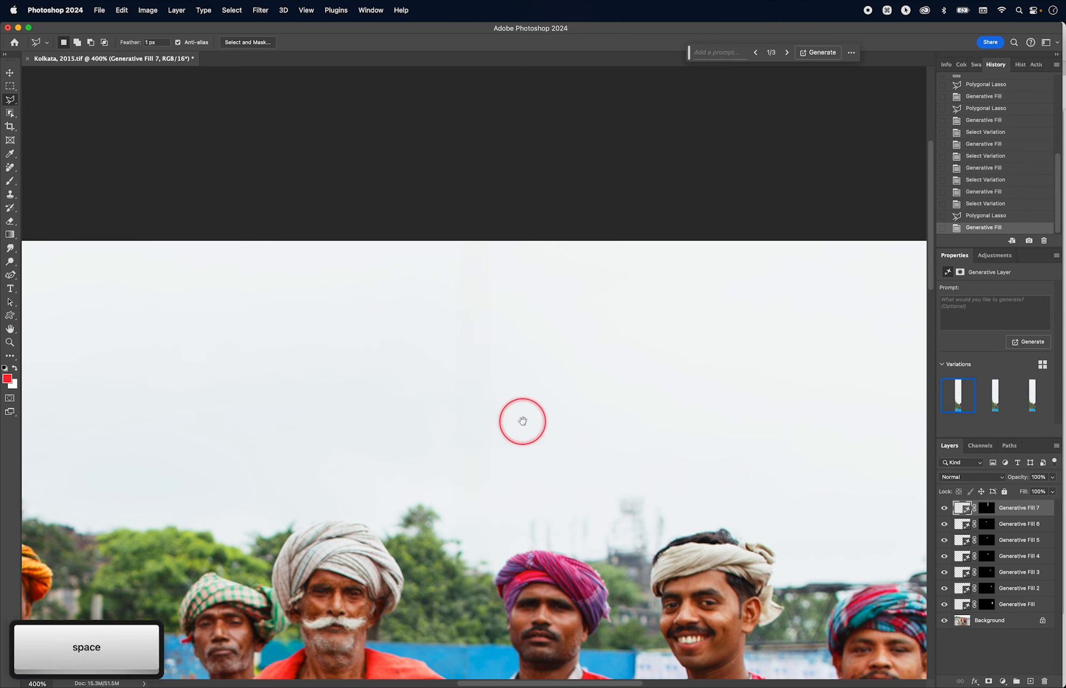
drag(523, 422, 530, 242)
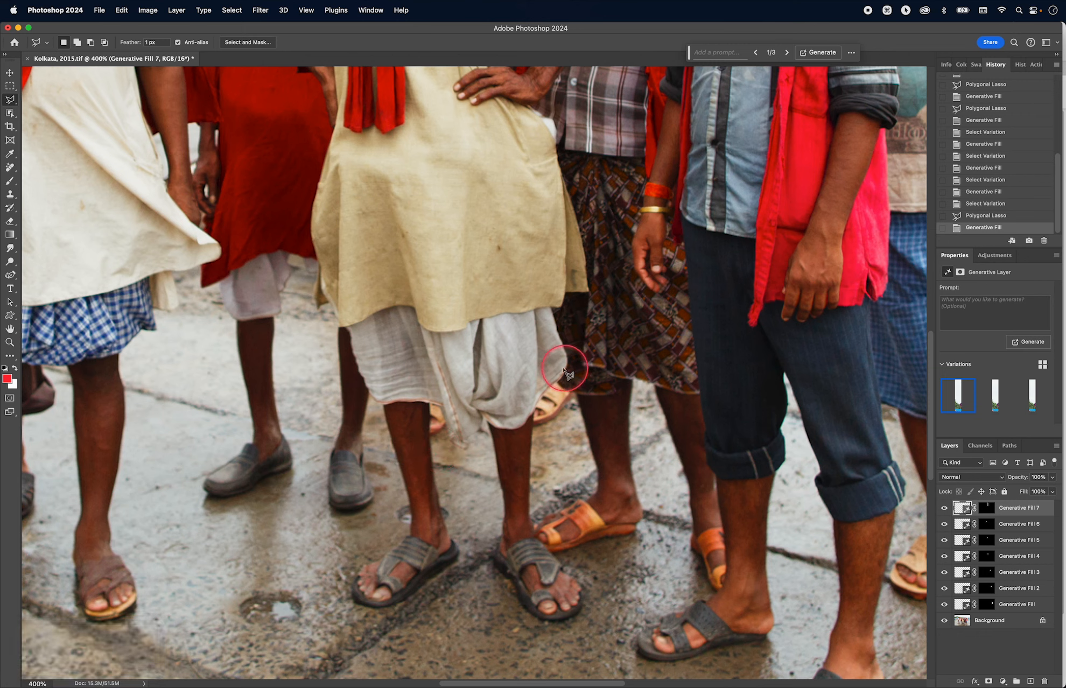
click(415, 390)
click(415, 432)
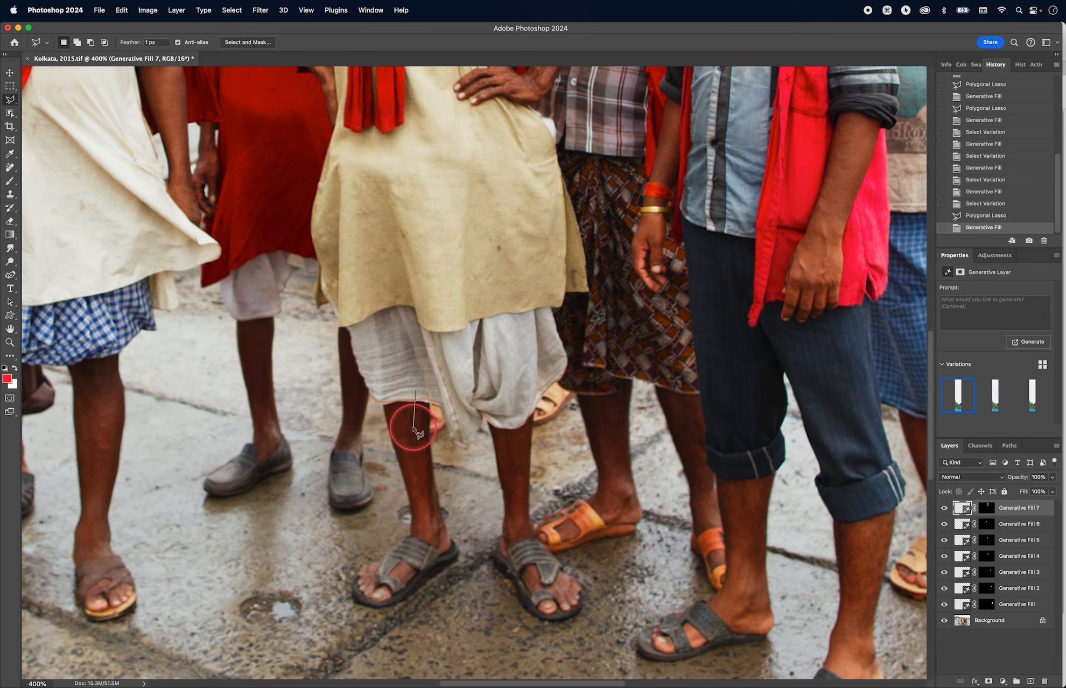
click(430, 475)
click(477, 482)
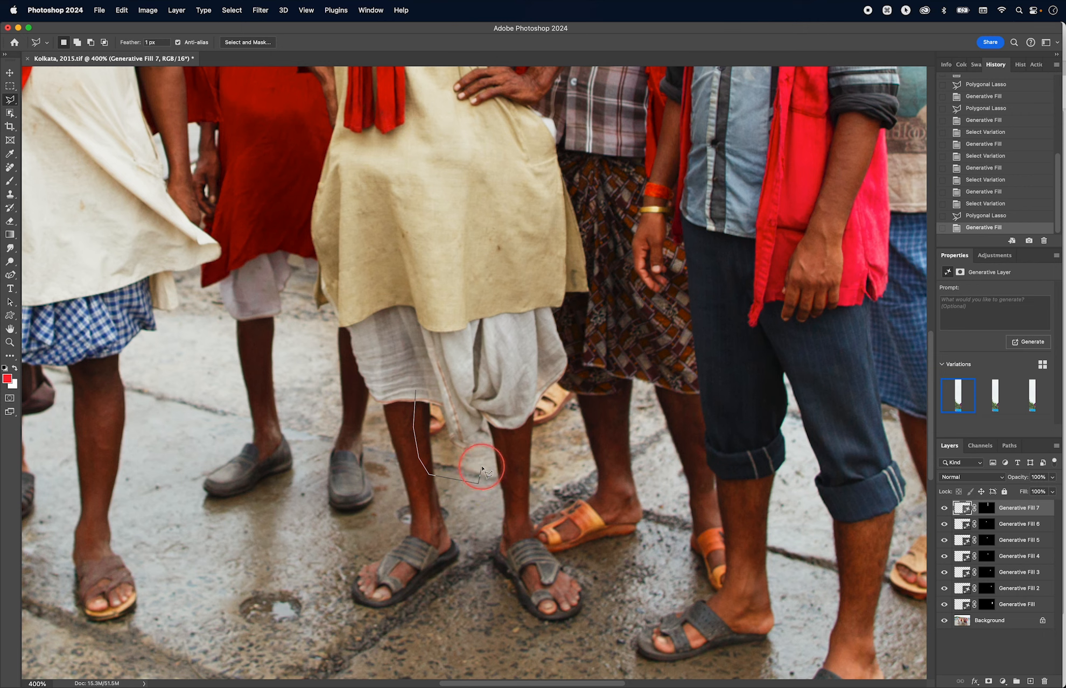
click(465, 375)
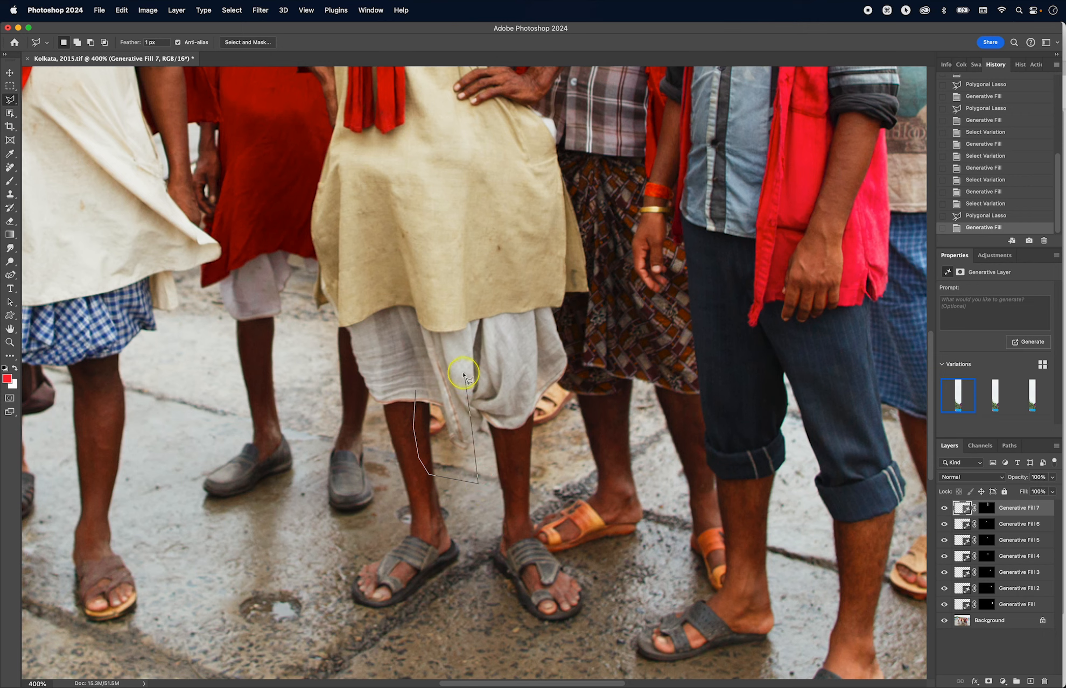
click(416, 390)
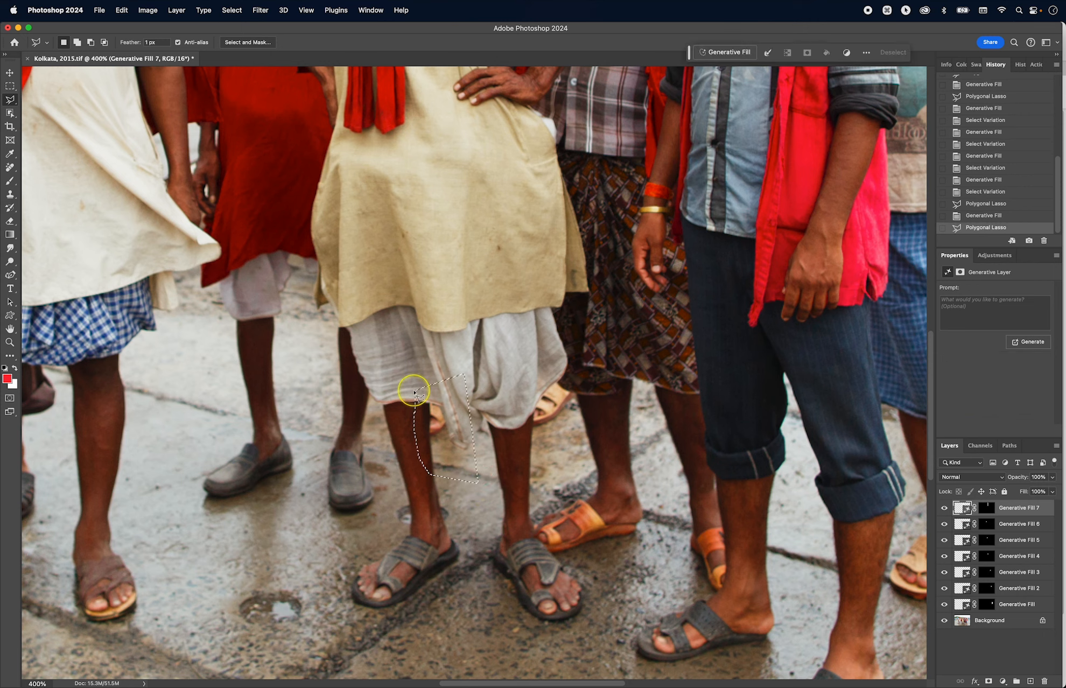
click(725, 52)
click(917, 51)
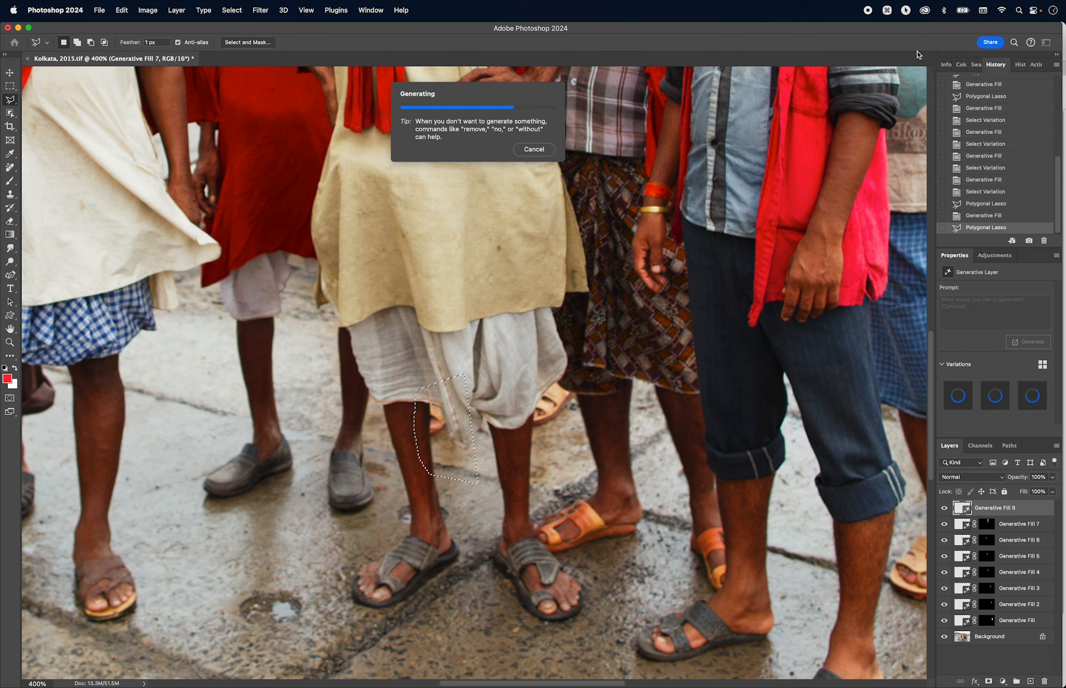
Lasso the stray sandalled foot between the white-moustached man and the man in the patterned lungi, remove it using promptless Generative Fill, and choose the second variation.
click(540, 369)
click(516, 403)
click(519, 443)
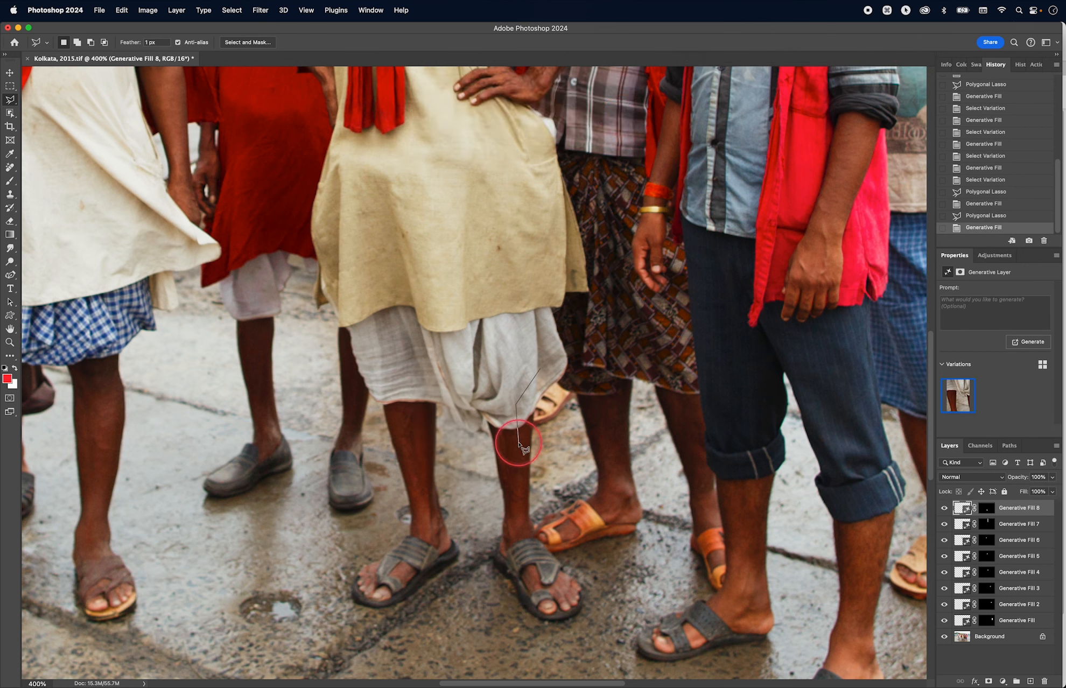
click(559, 440)
click(601, 425)
click(596, 371)
click(547, 367)
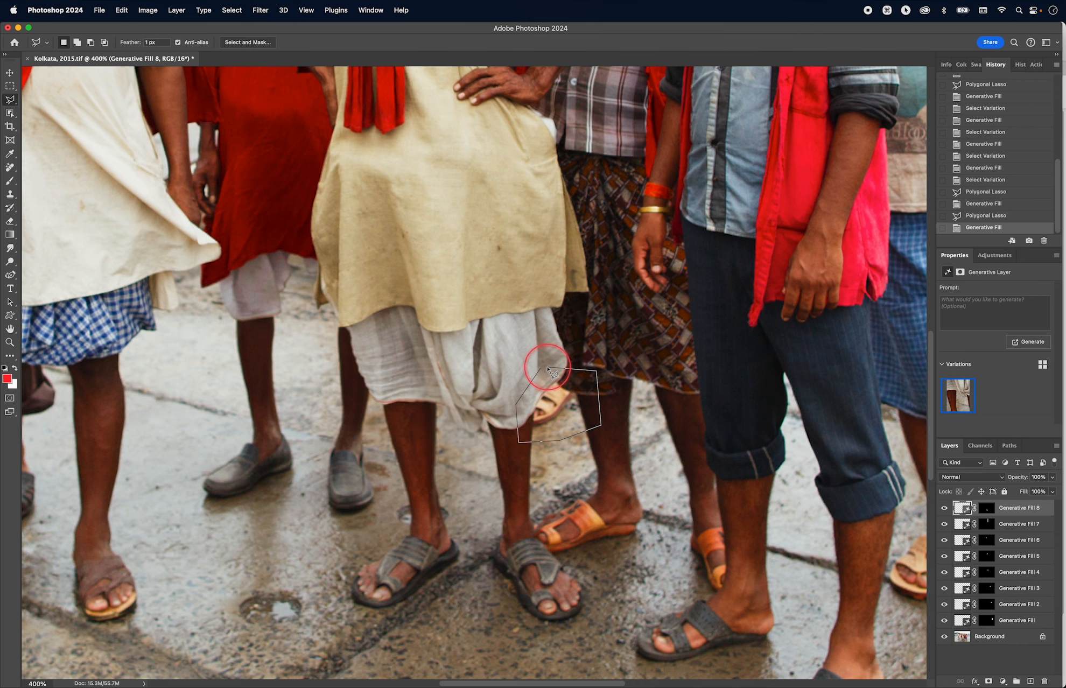
click(547, 368)
click(938, 47)
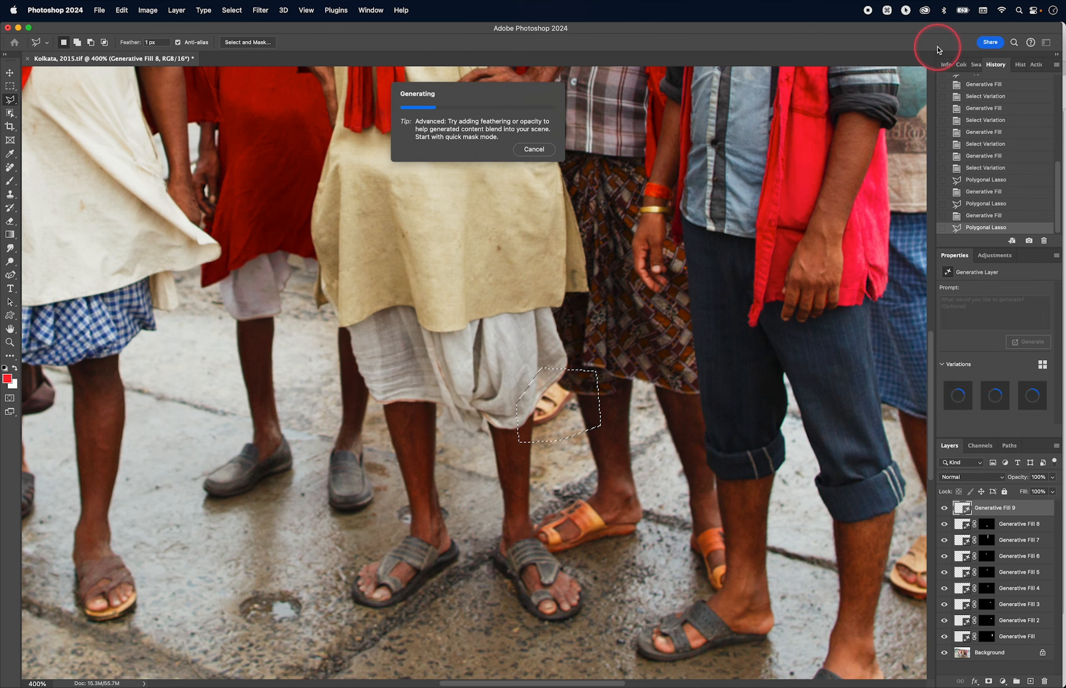
click(995, 396)
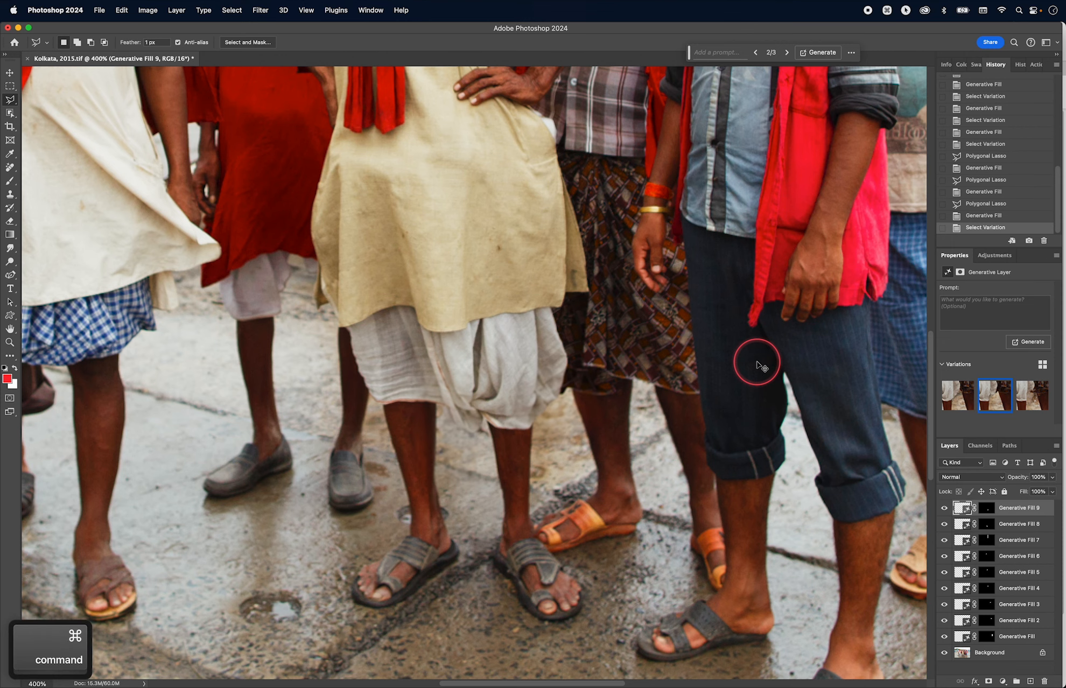
Marquee-select a square of empty pavement beside the man in the blue checked lungi, generate a "football" there with Generative Fill, and choose the second variation.
key(super+minus)
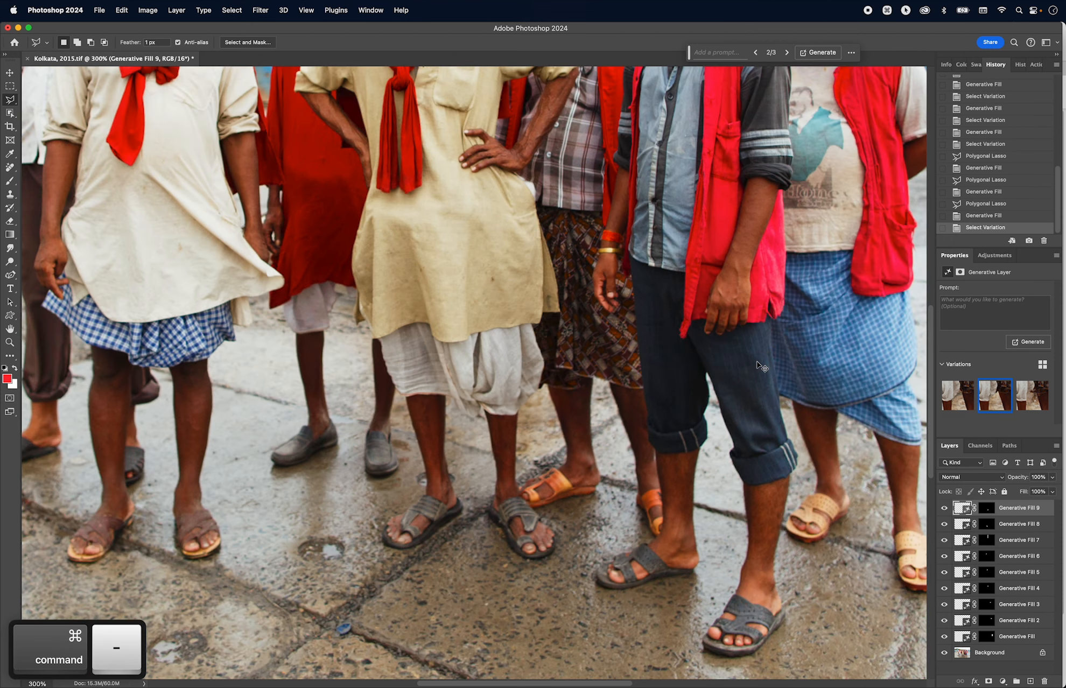
key(super+0)
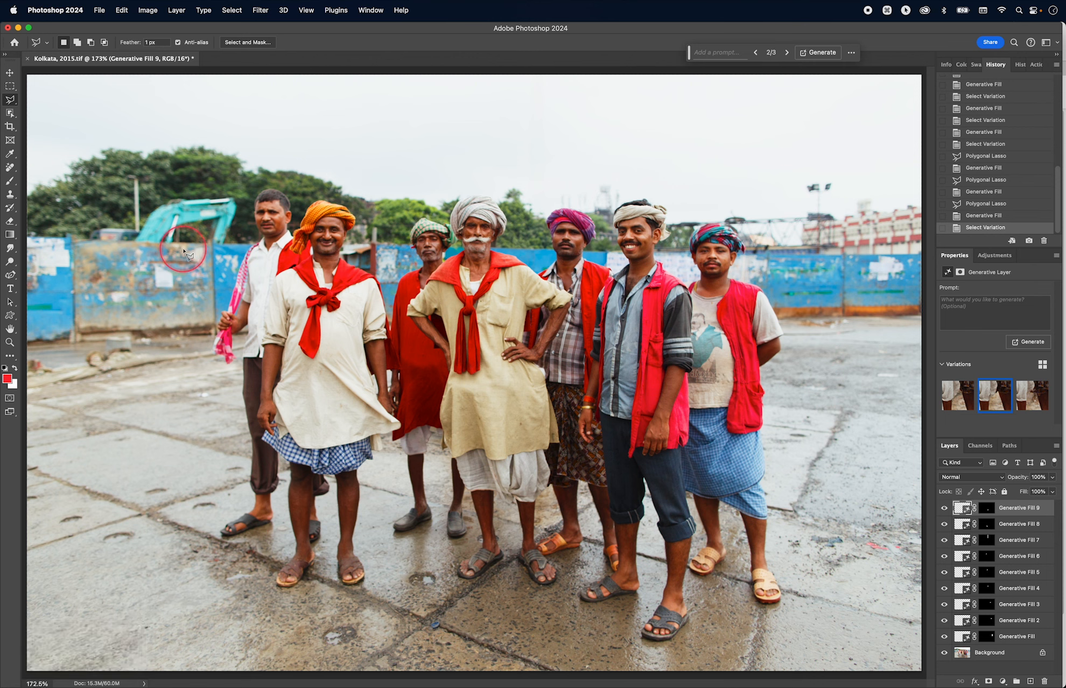
click(9, 87)
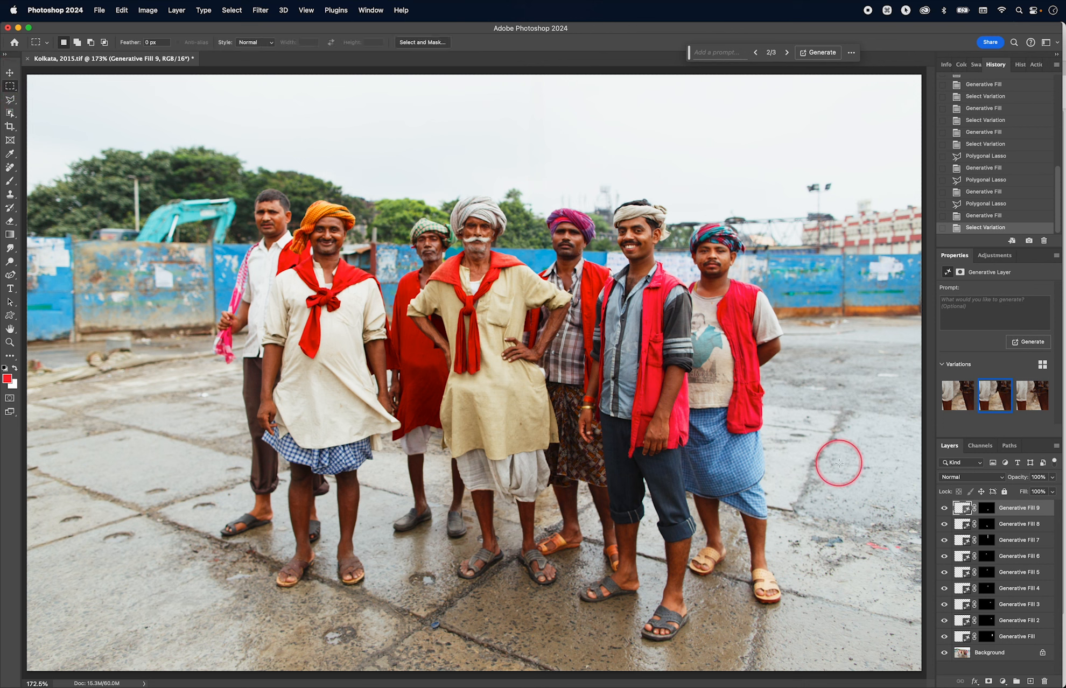
drag(840, 458, 900, 520)
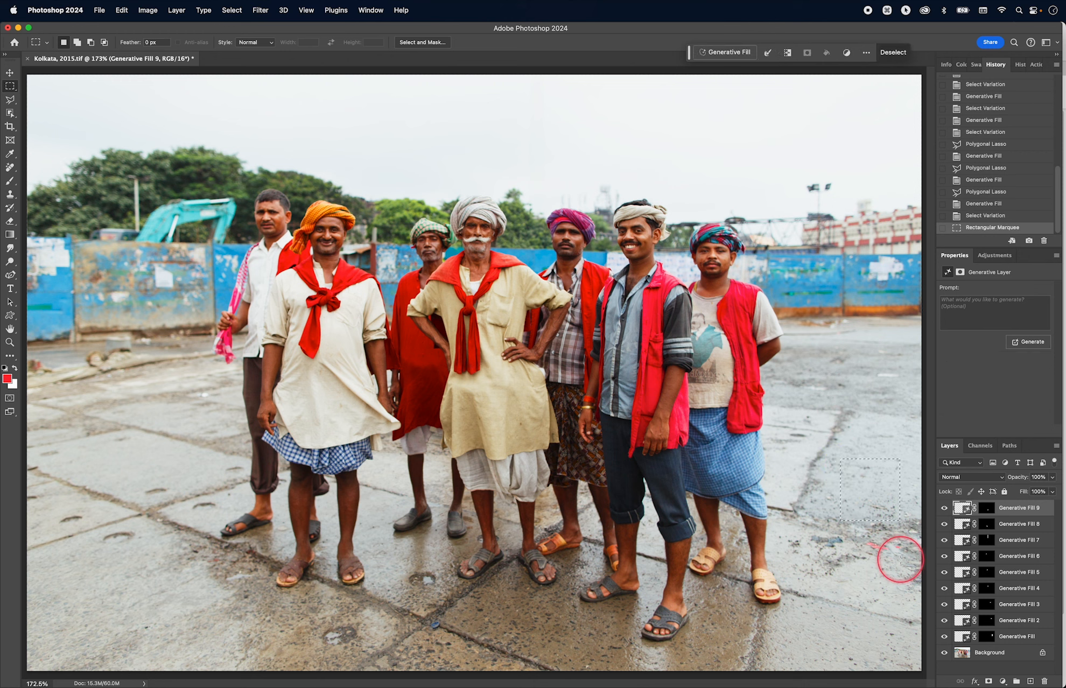
click(726, 54)
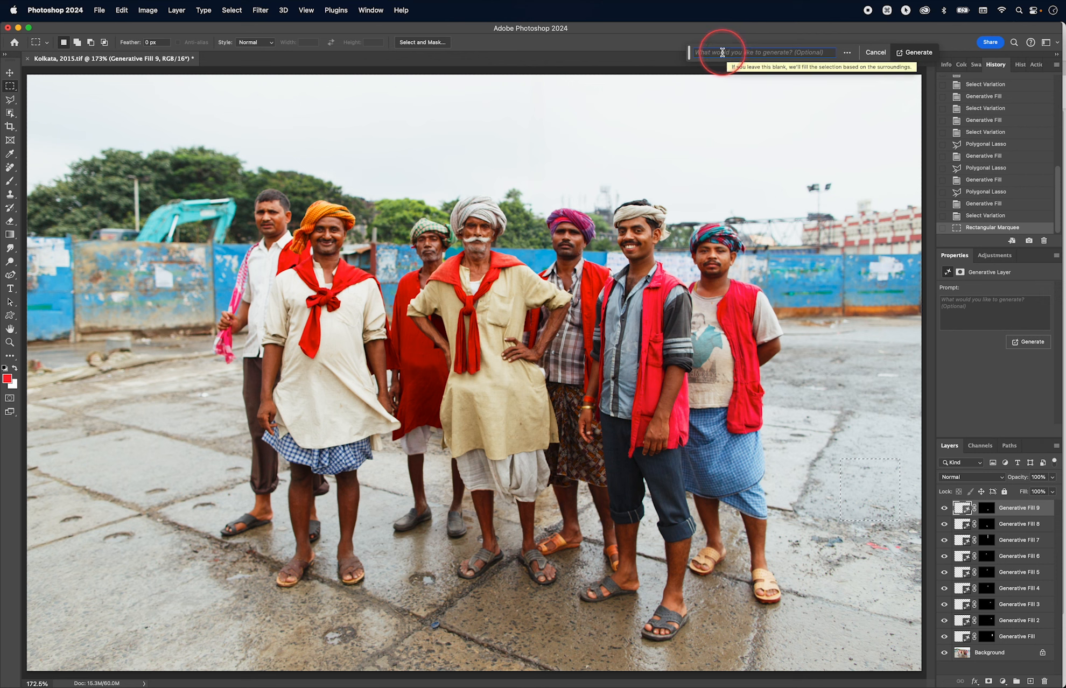
text(football)
key(Return)
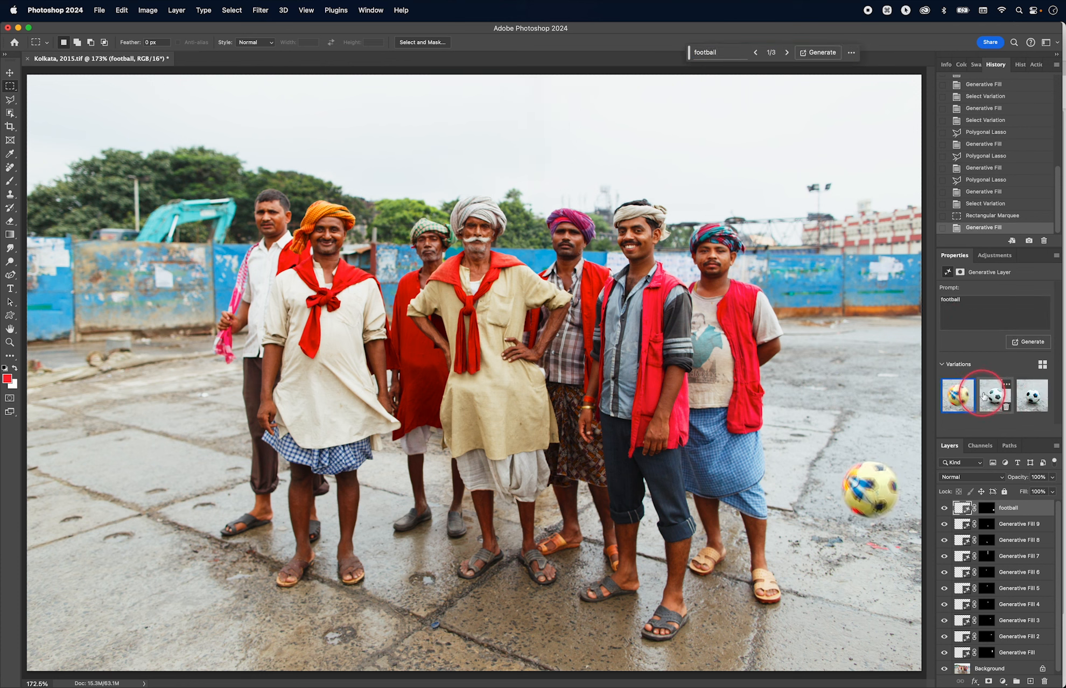
click(992, 398)
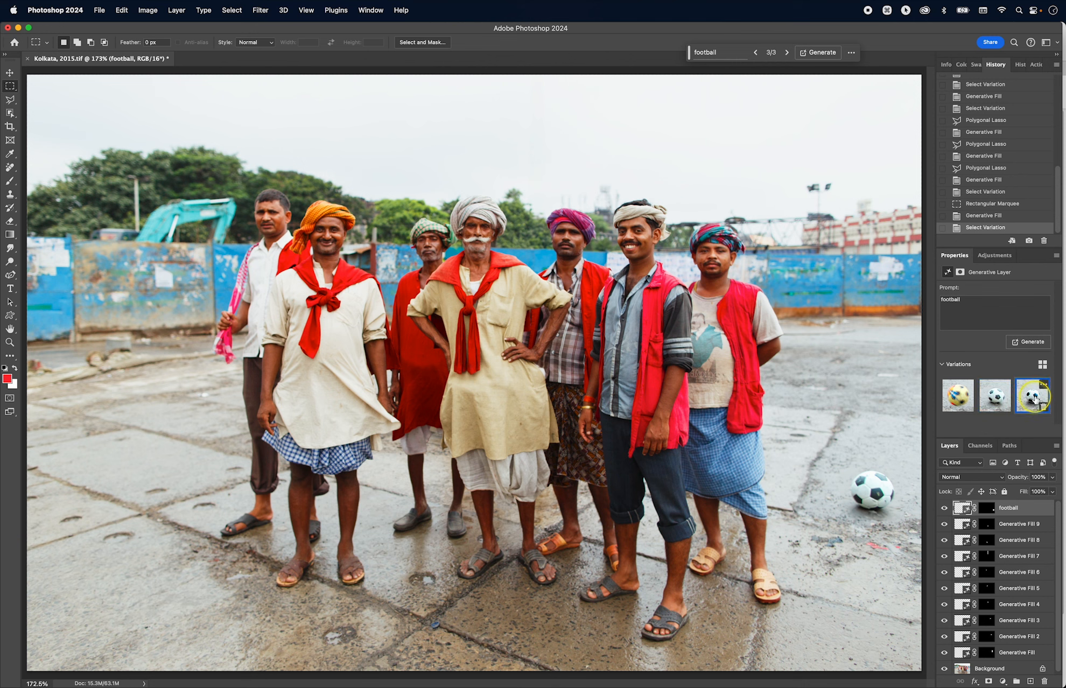
click(994, 397)
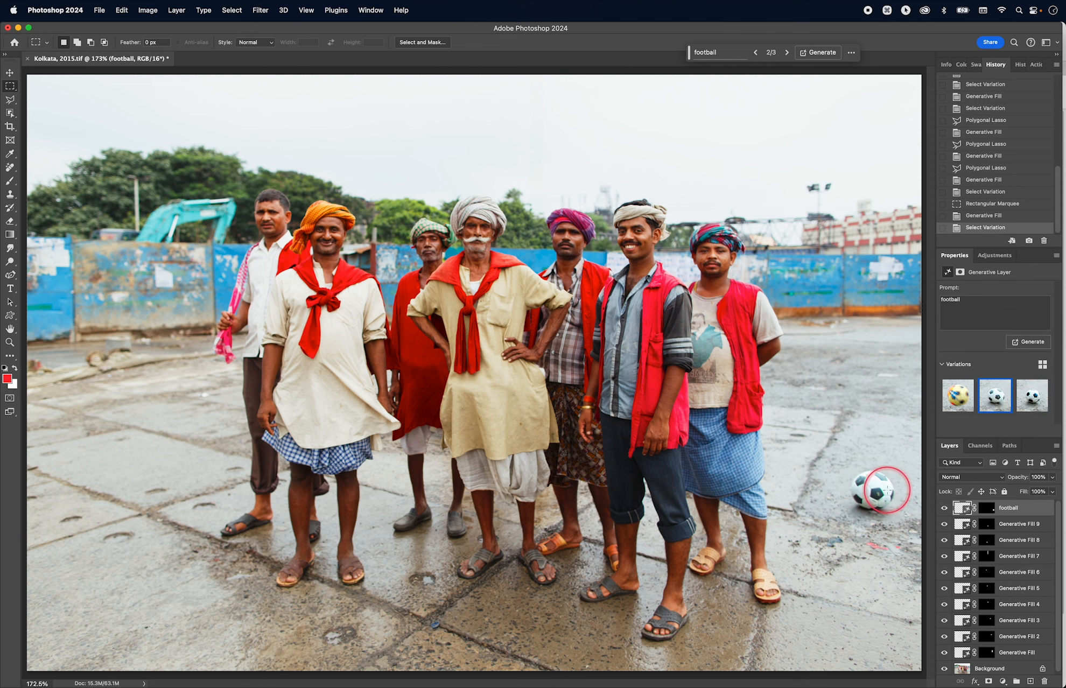
Move the generated football slightly up and closer to the group, and select its layer mask.
key(v)
drag(885, 489, 867, 481)
click(985, 508)
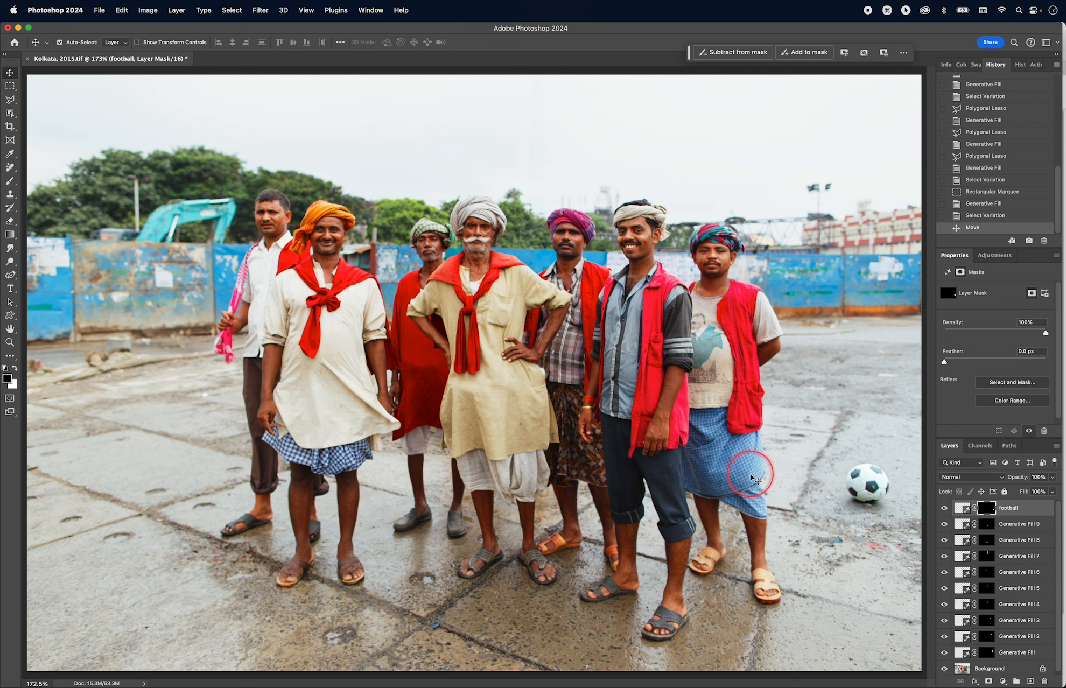
Paint black with the Brush tool on the football layer's mask around the ball to blend the patch's edges into the pavement.
key(b)
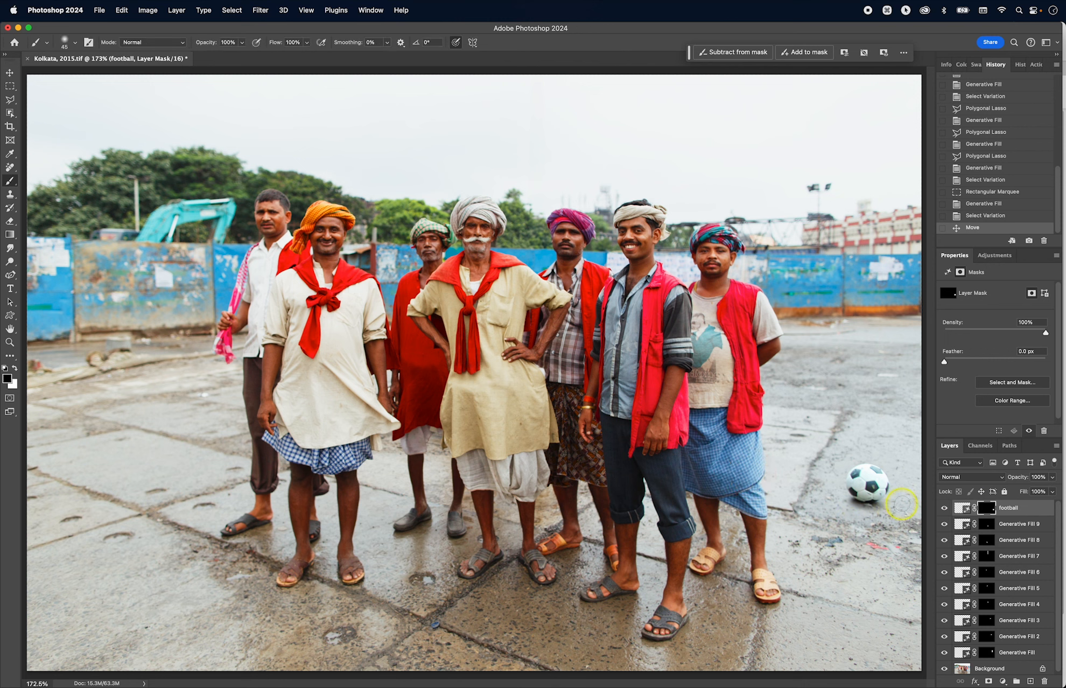
mouse_move(832, 459)
mouse_down()
mouse_move(888, 446)
mouse_move(876, 450)
mouse_move(909, 477)
mouse_up()
drag(905, 550, 898, 560)
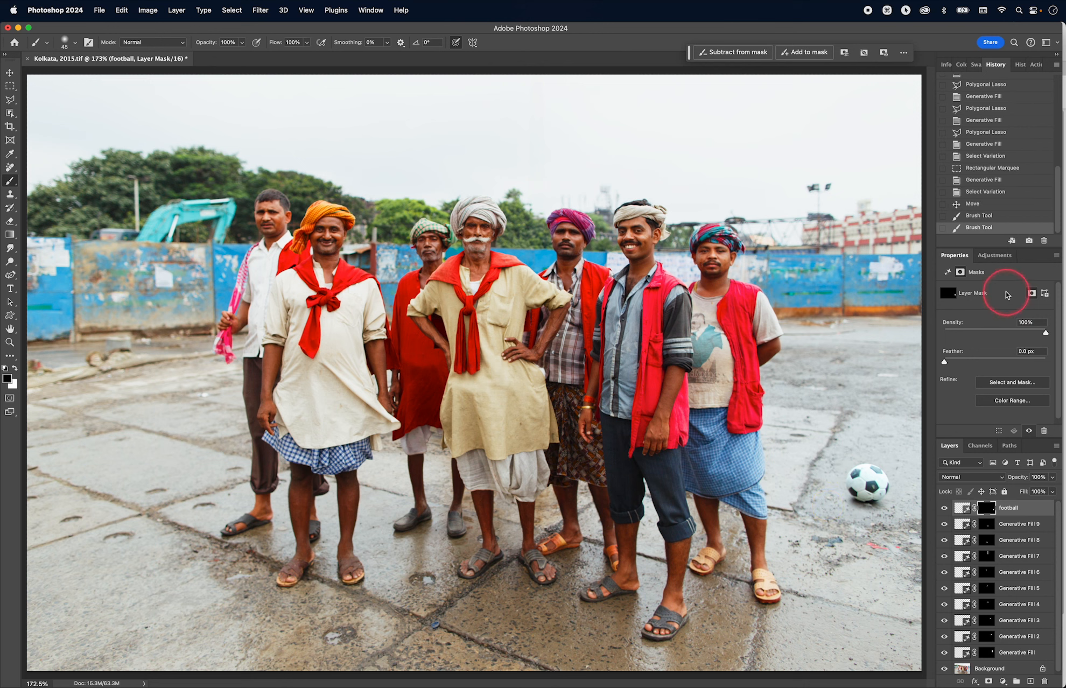
Revert the photo through its history to the state just before the football area was selected, discarding the generated football.
click(992, 192)
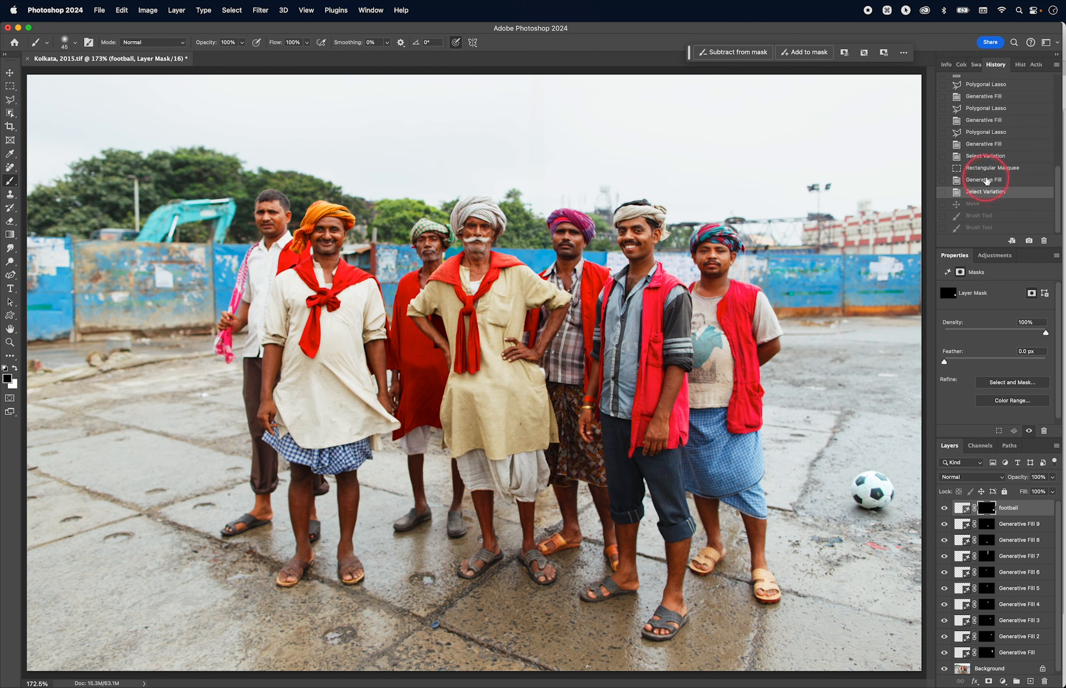
click(987, 181)
click(989, 167)
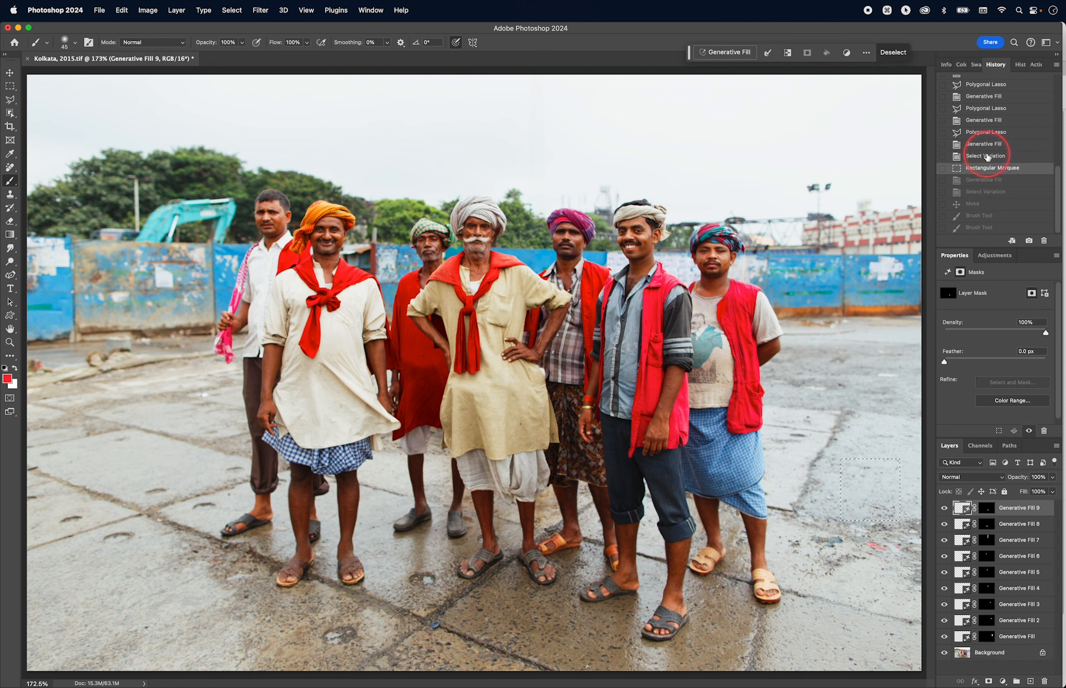
click(986, 155)
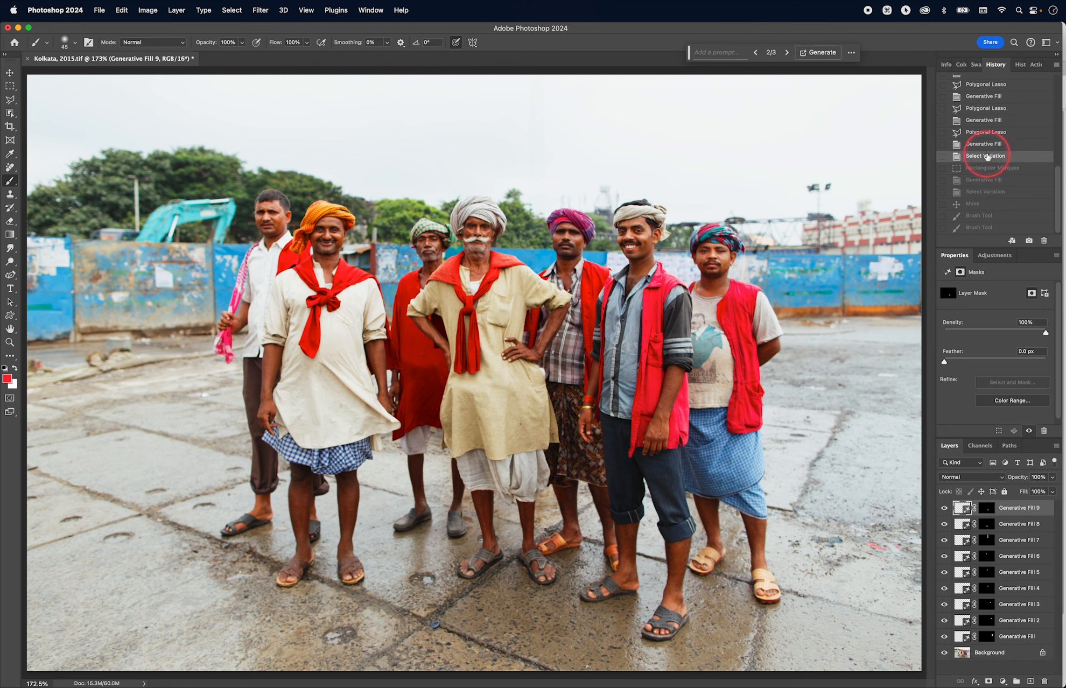
View the whole photo at 100% and compare the original opened image with the retouched state before the football was added.
key(super+0)
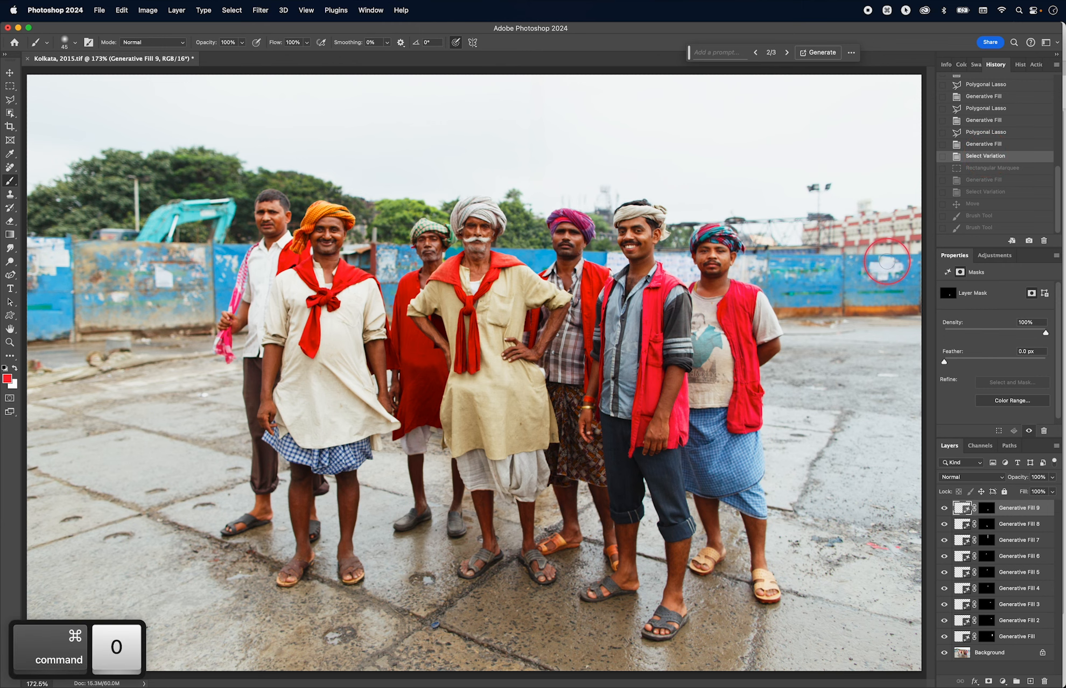
key(super+minus)
key(super+equal)
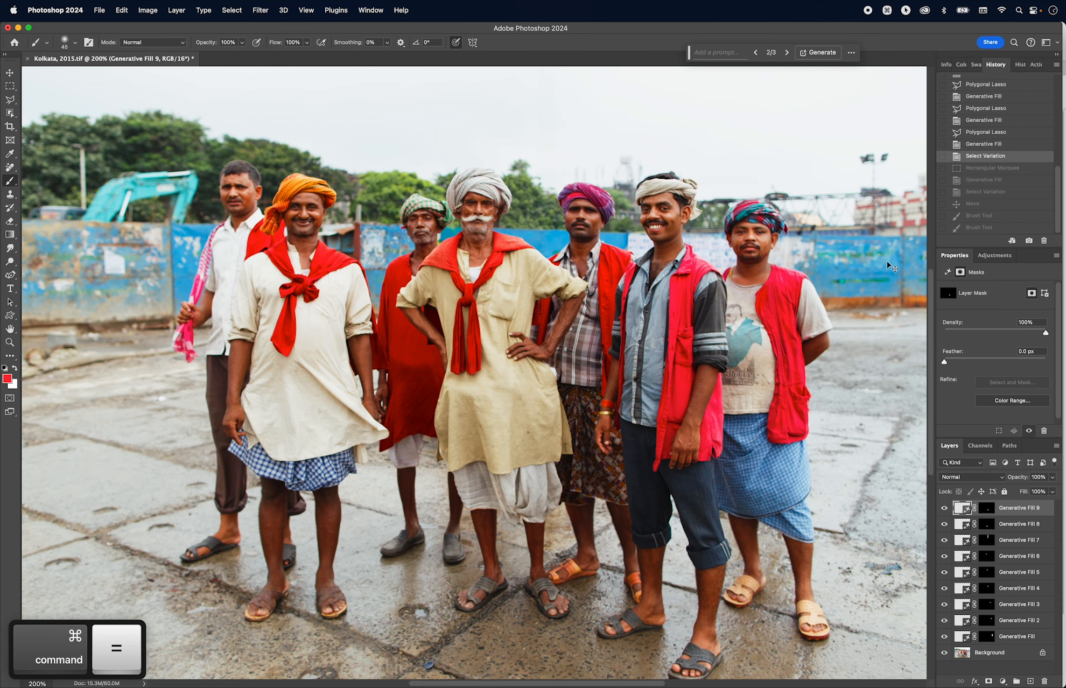
key(super+0)
key(super+minus)
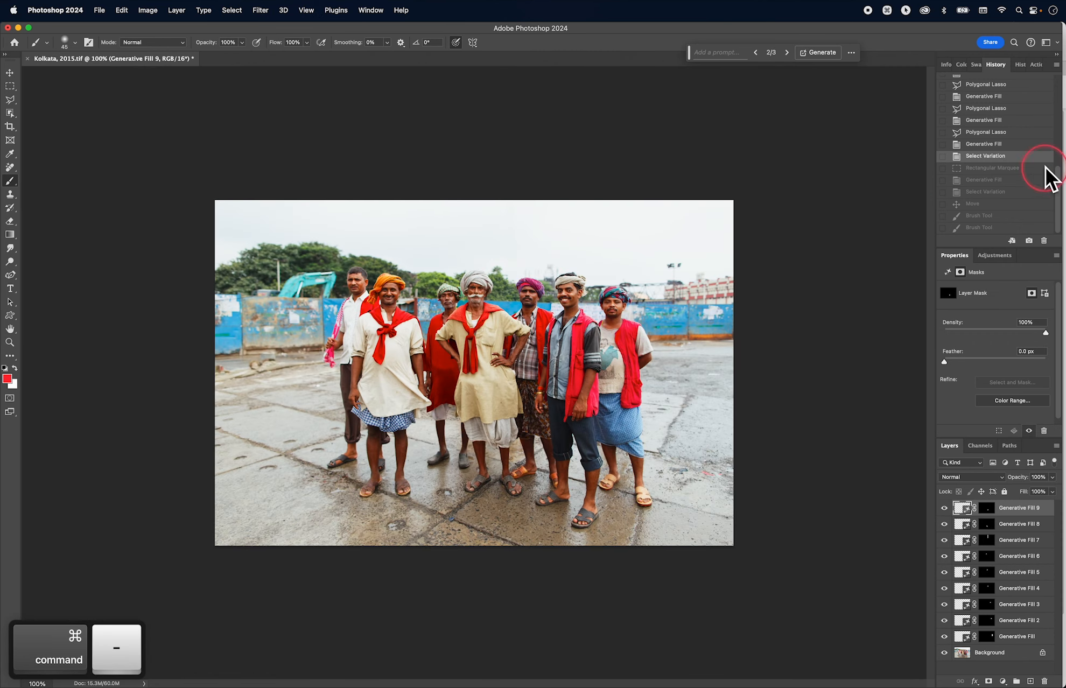
scroll(1006, 143, up, 5)
click(989, 82)
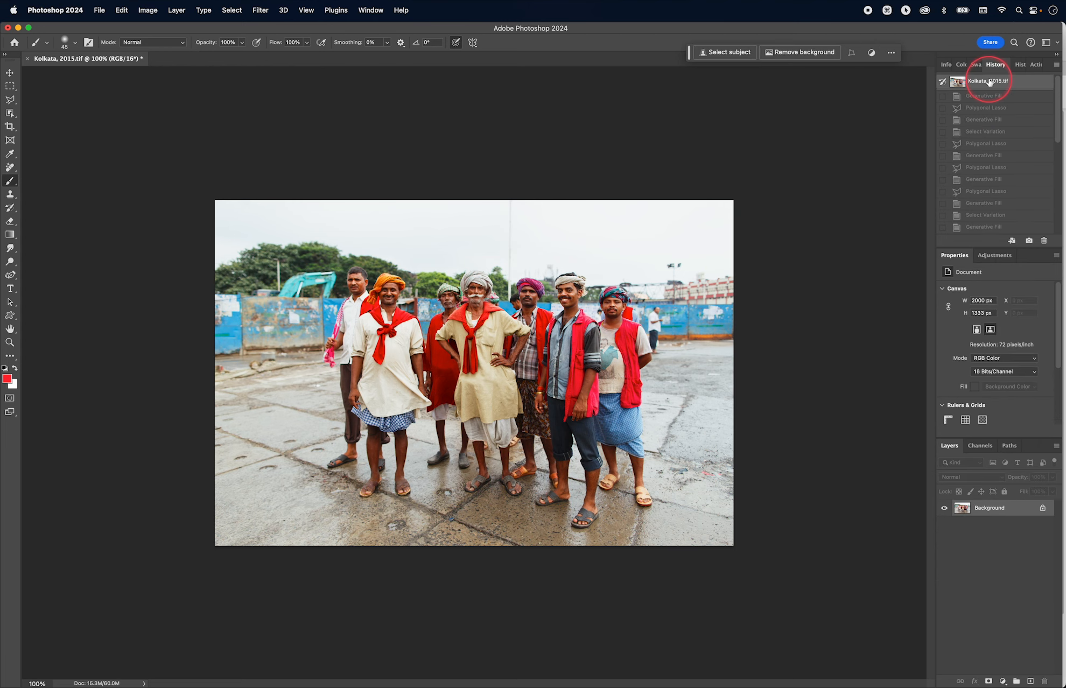
scroll(1013, 183, down, 5)
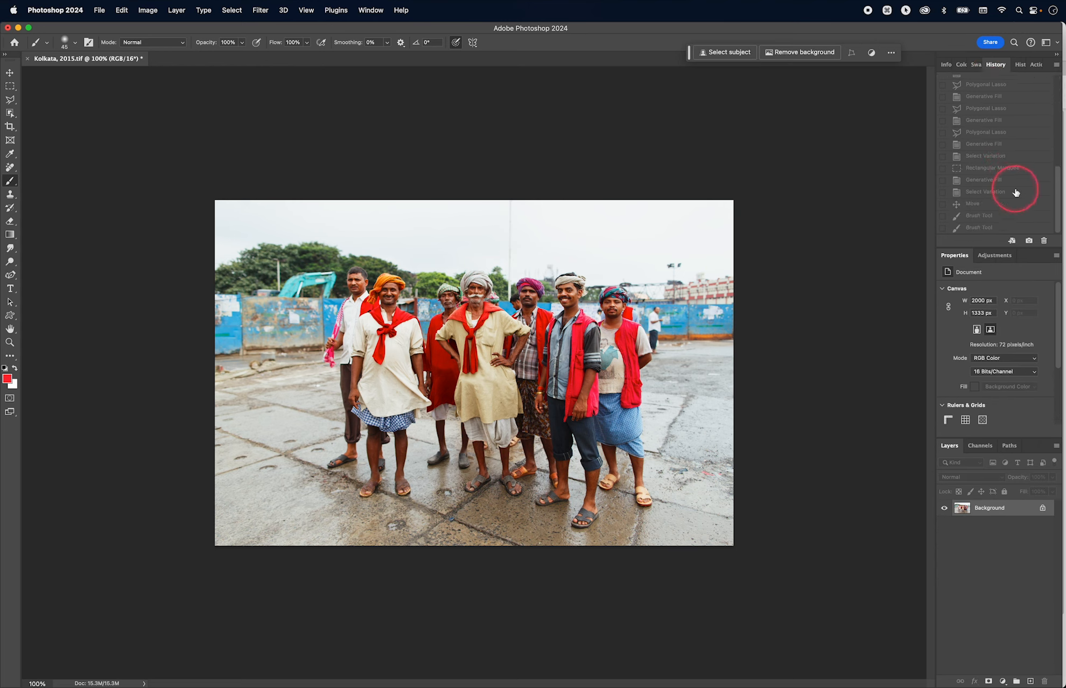
click(984, 156)
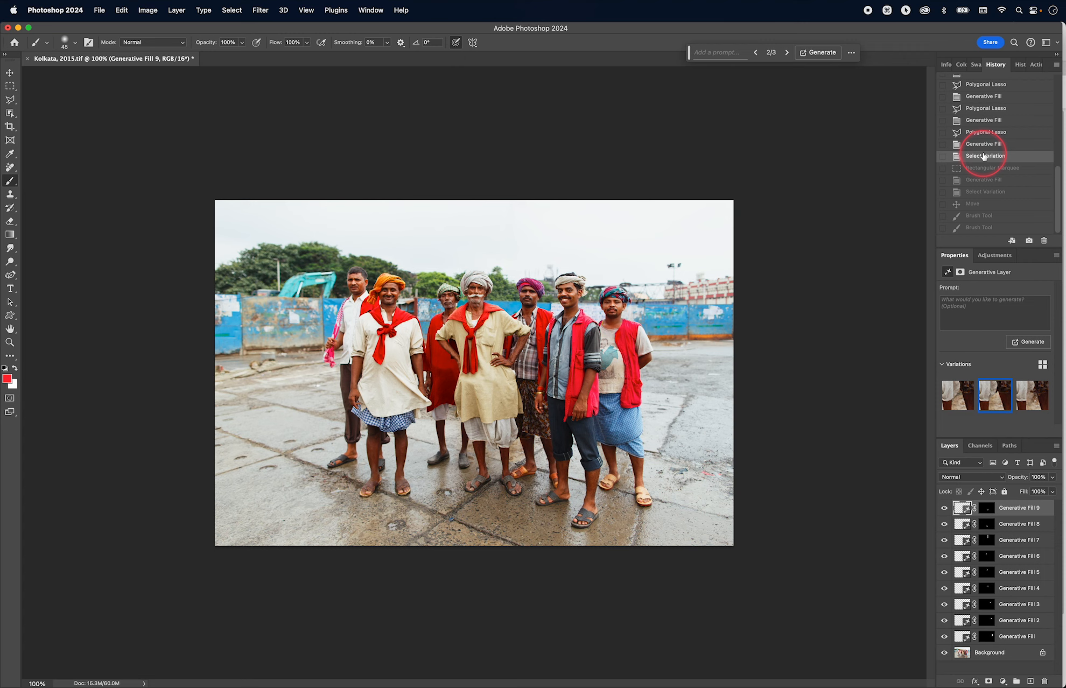
Compare the original photo with both football variations in the history, and return to the retouched state without the football.
scroll(985, 157, up, 5)
click(981, 81)
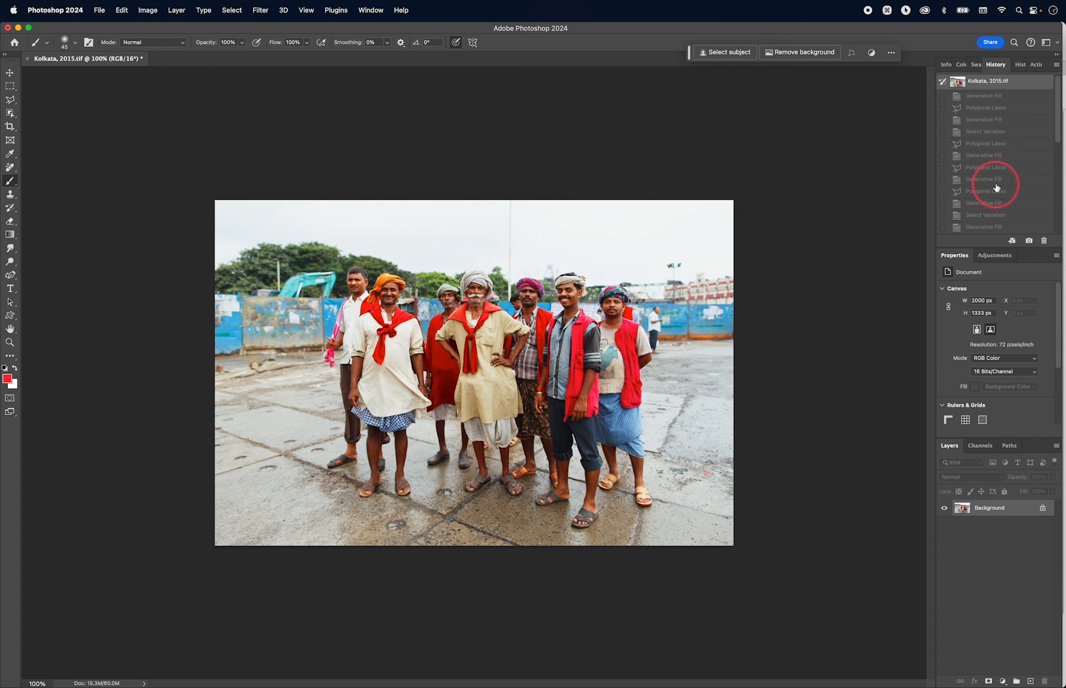
scroll(995, 184, down, 5)
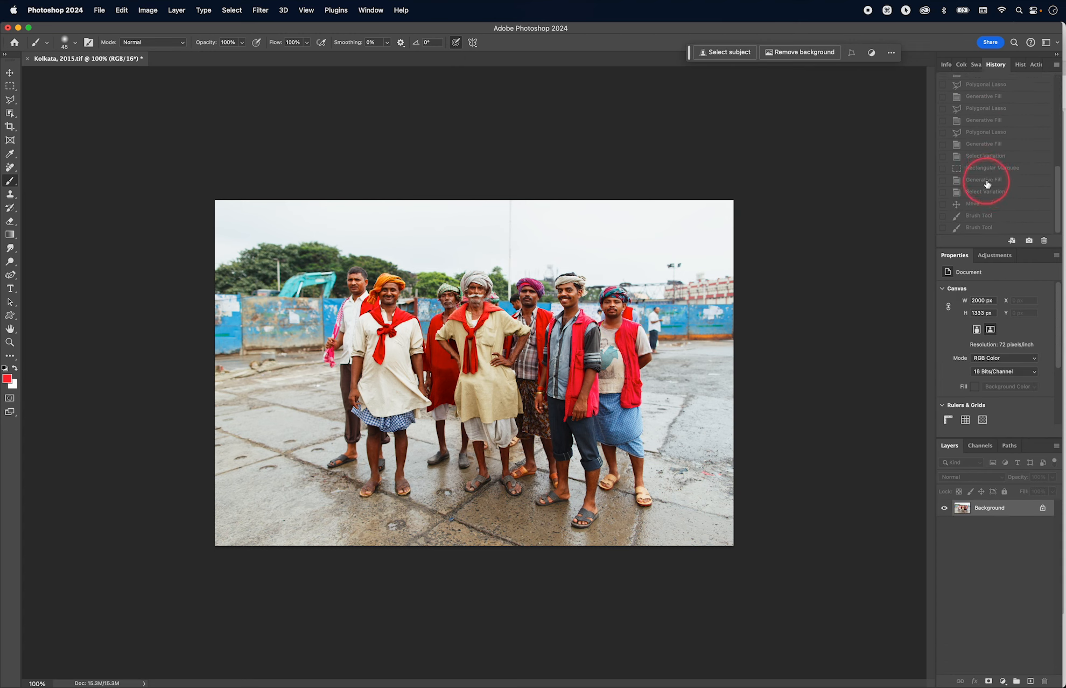
click(986, 192)
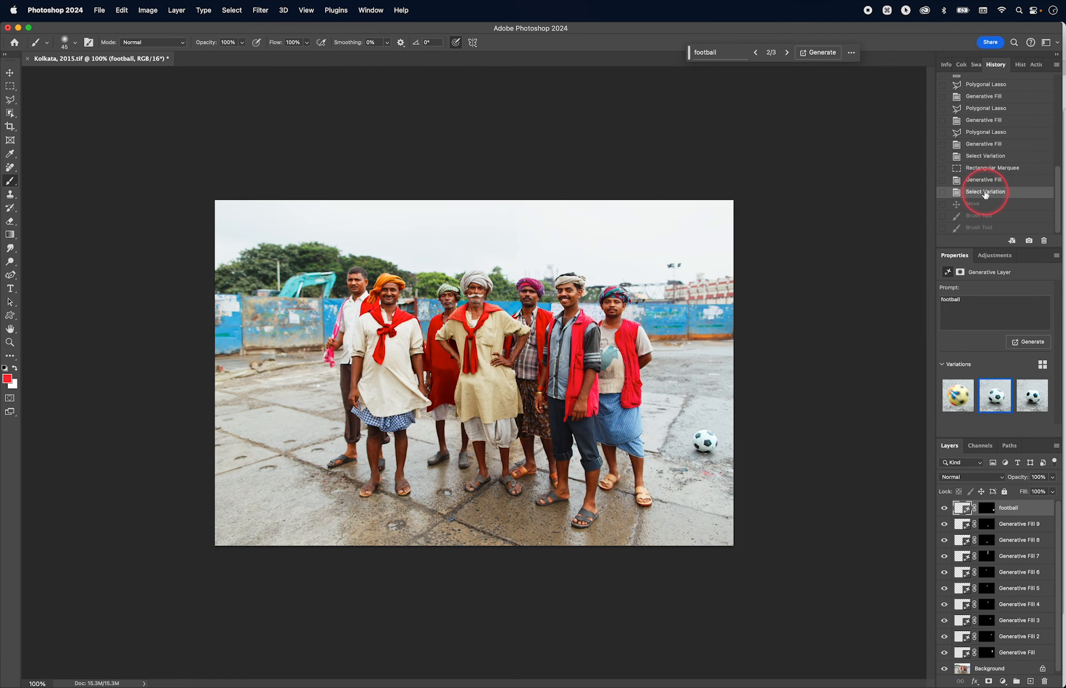
click(986, 181)
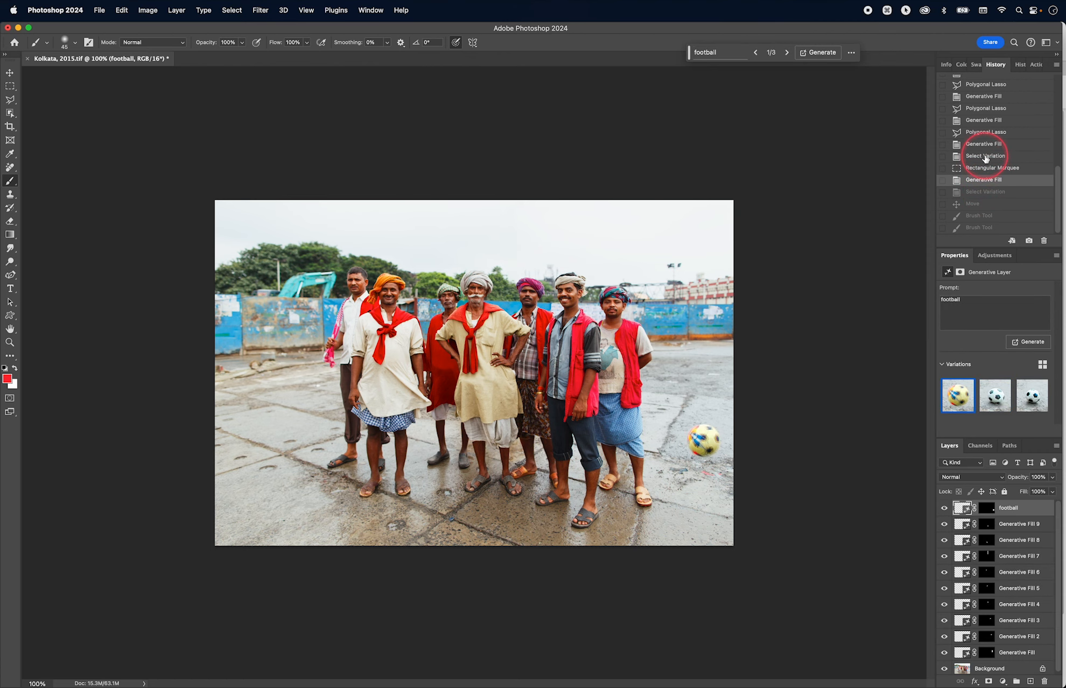
click(986, 156)
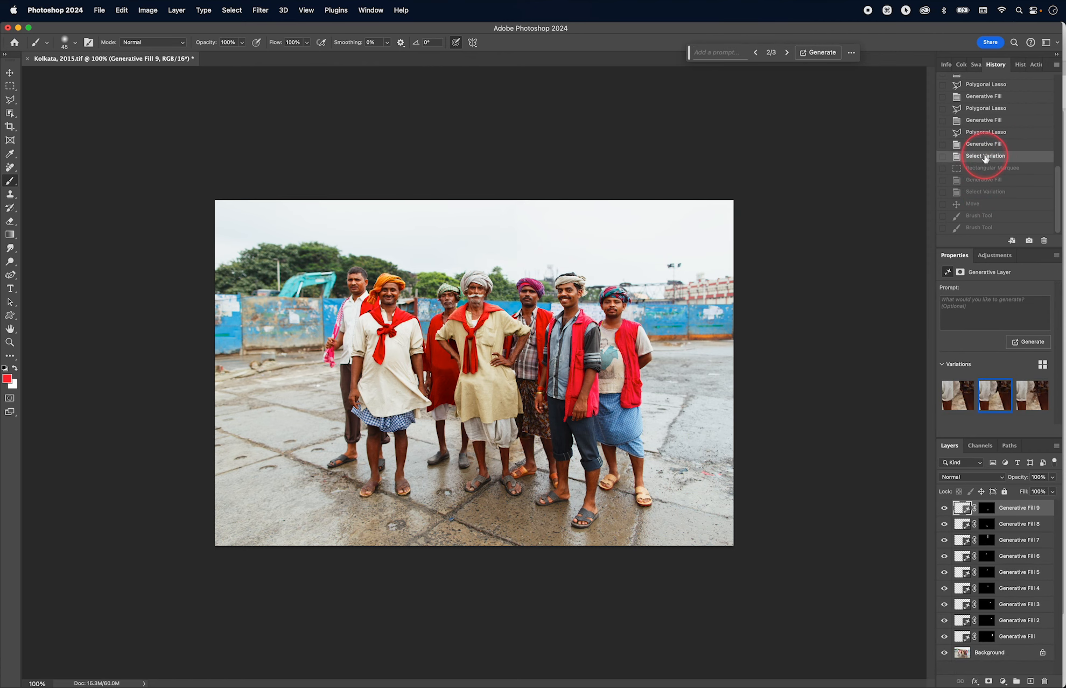